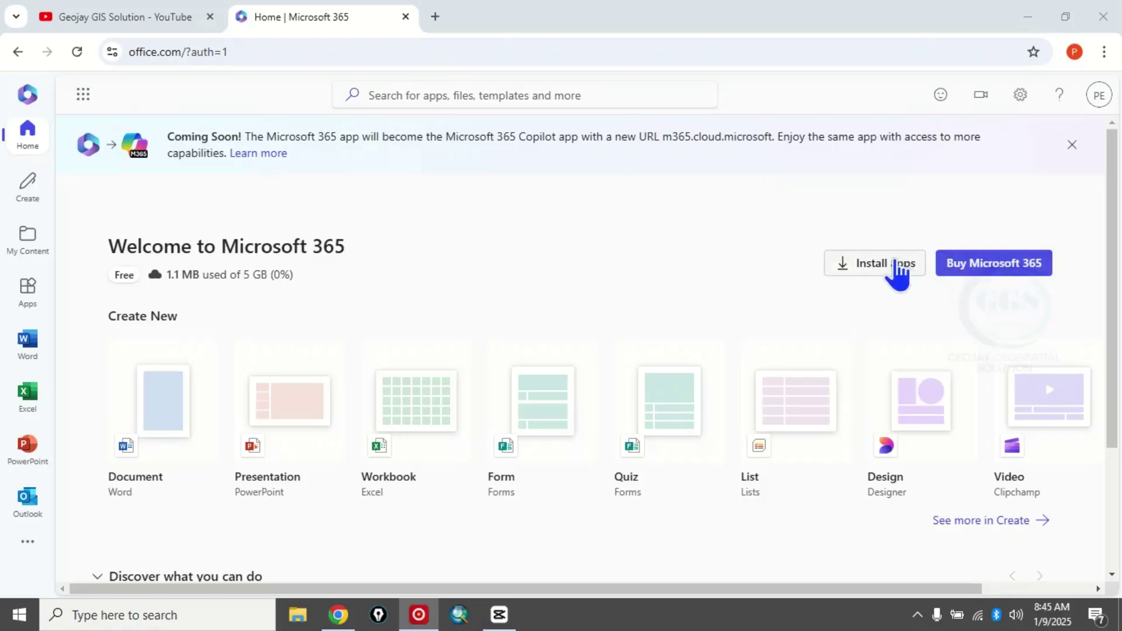
# - Choose Install apps on the Microsoft 365 home page to bring up the Go premium offer
pyautogui.click(889, 270)
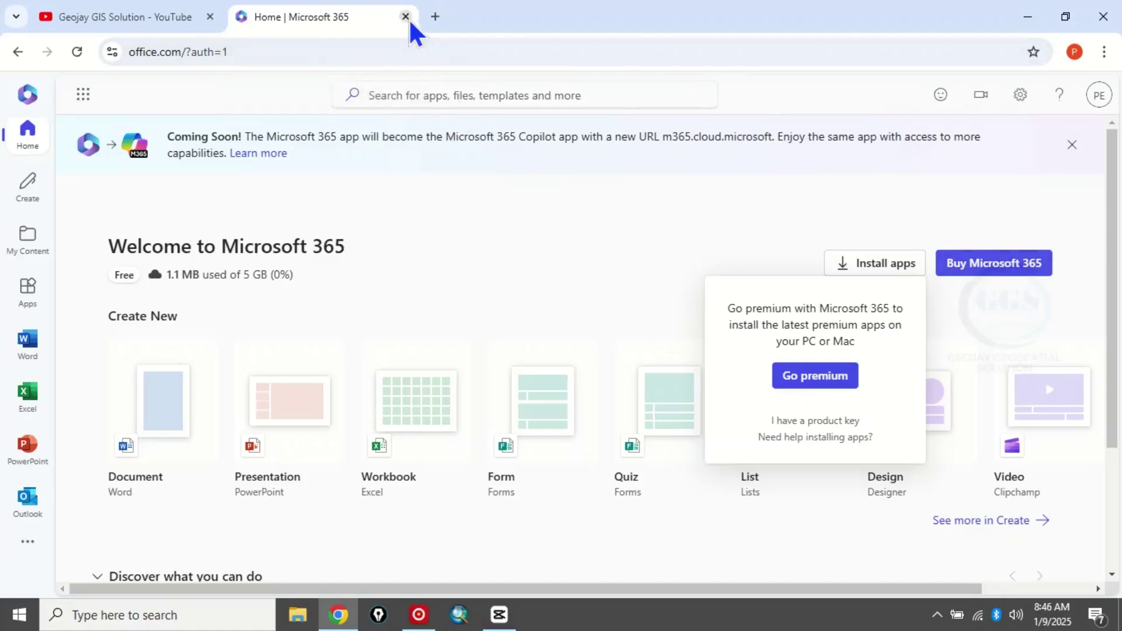
# - Close the Microsoft 365 tab and search 'microsoft developer' to reach the Microsoft Developer site
pyautogui.click(405, 16)
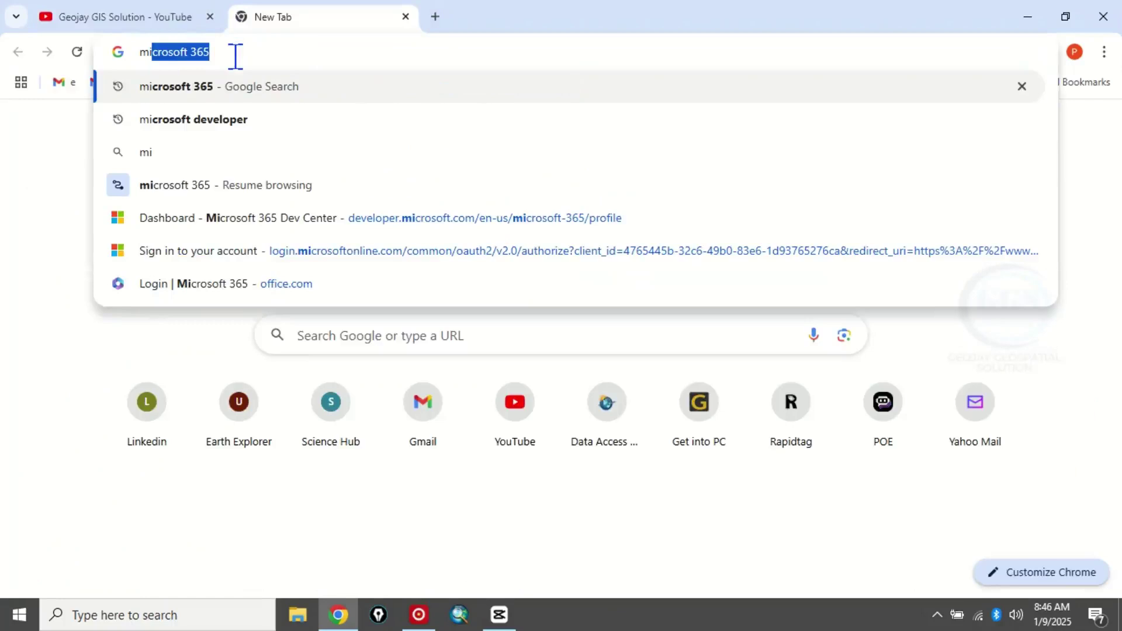
pyautogui.write('cro')
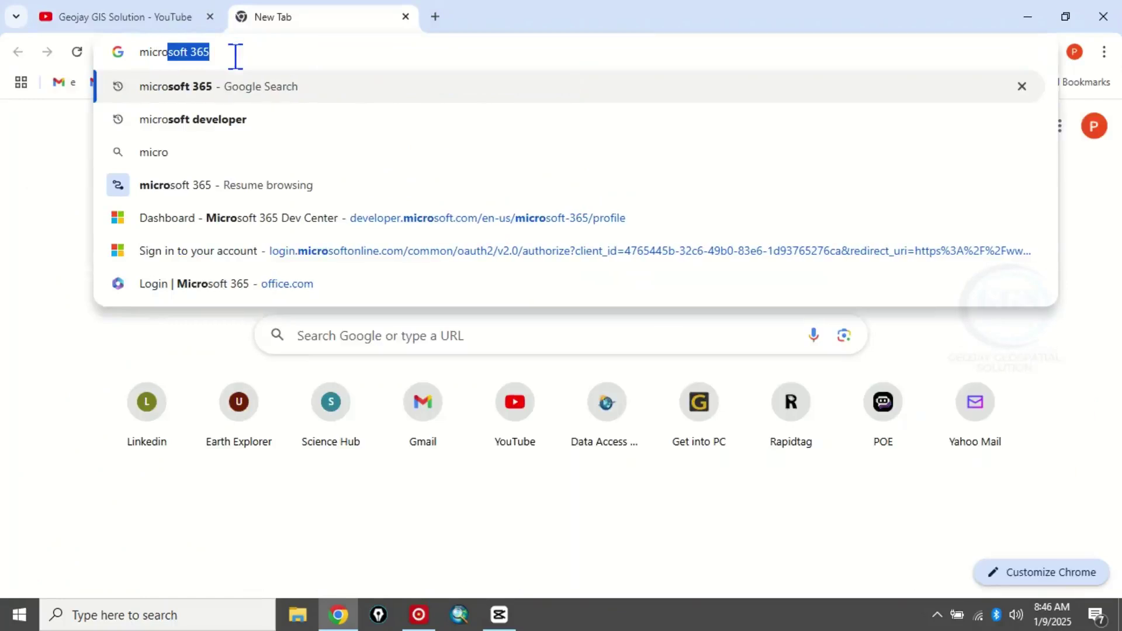
pyautogui.write('sof')
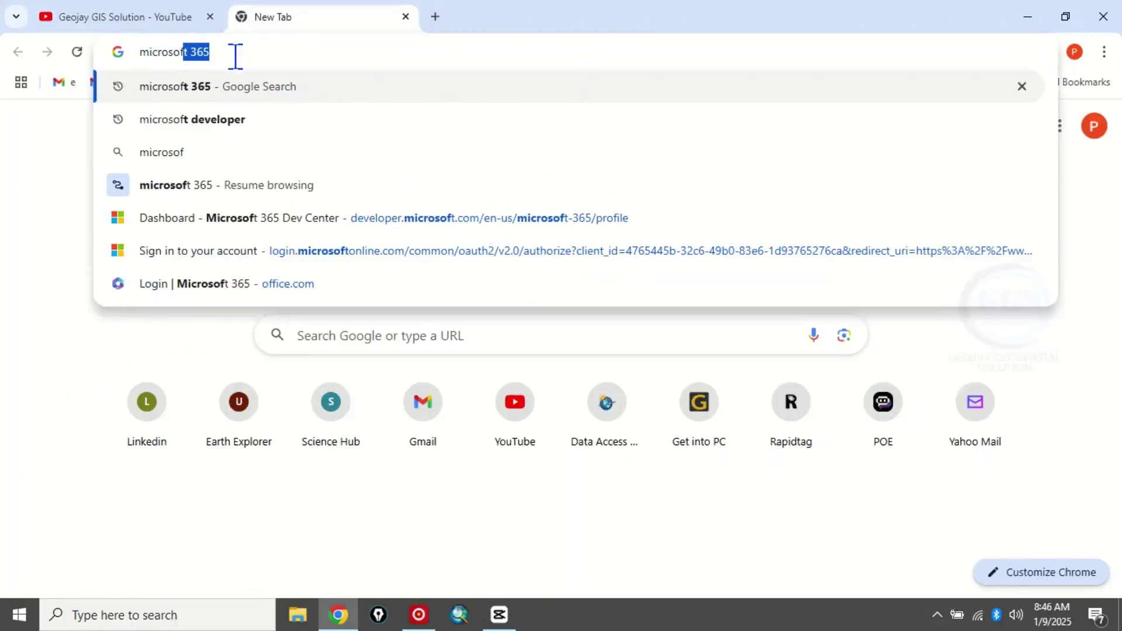
pyautogui.write('t d')
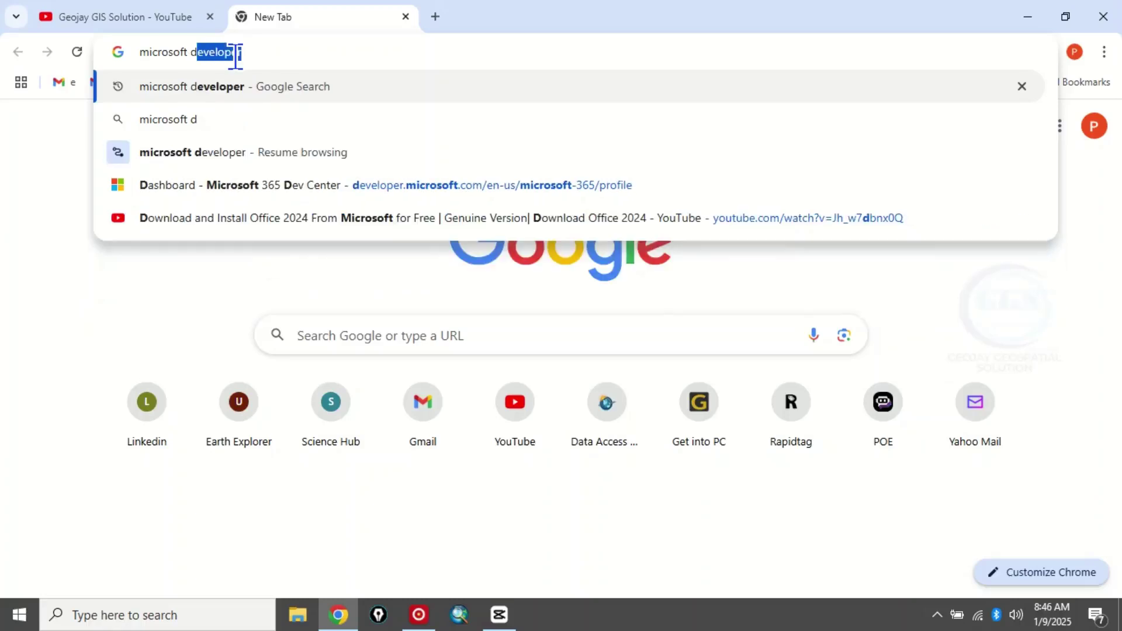
pyautogui.press('Right')
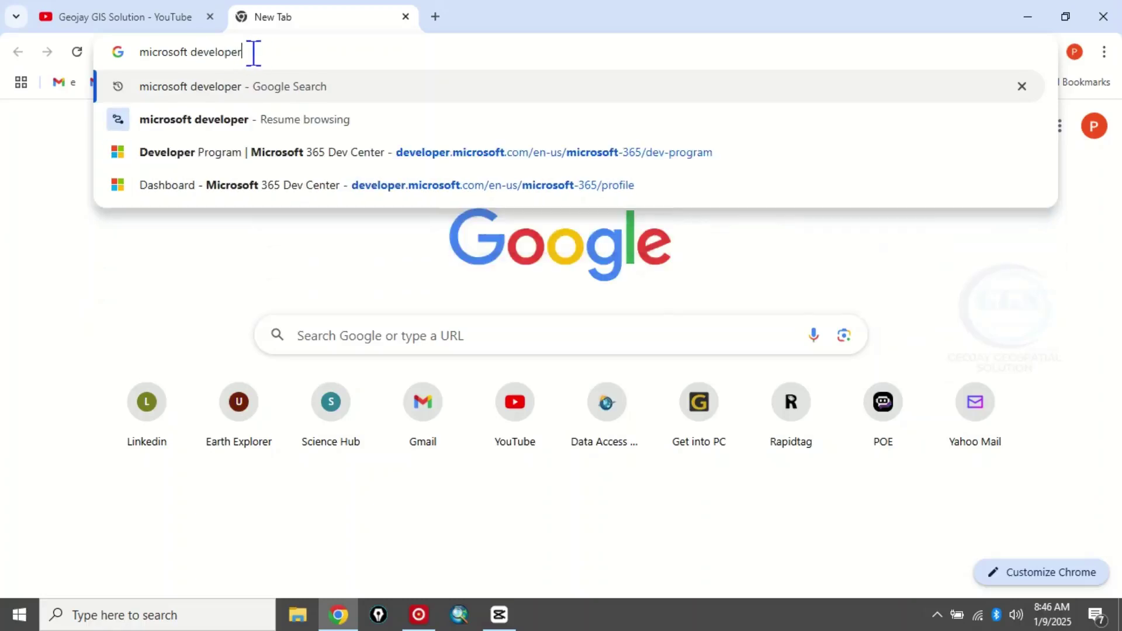
pyautogui.press('Return')
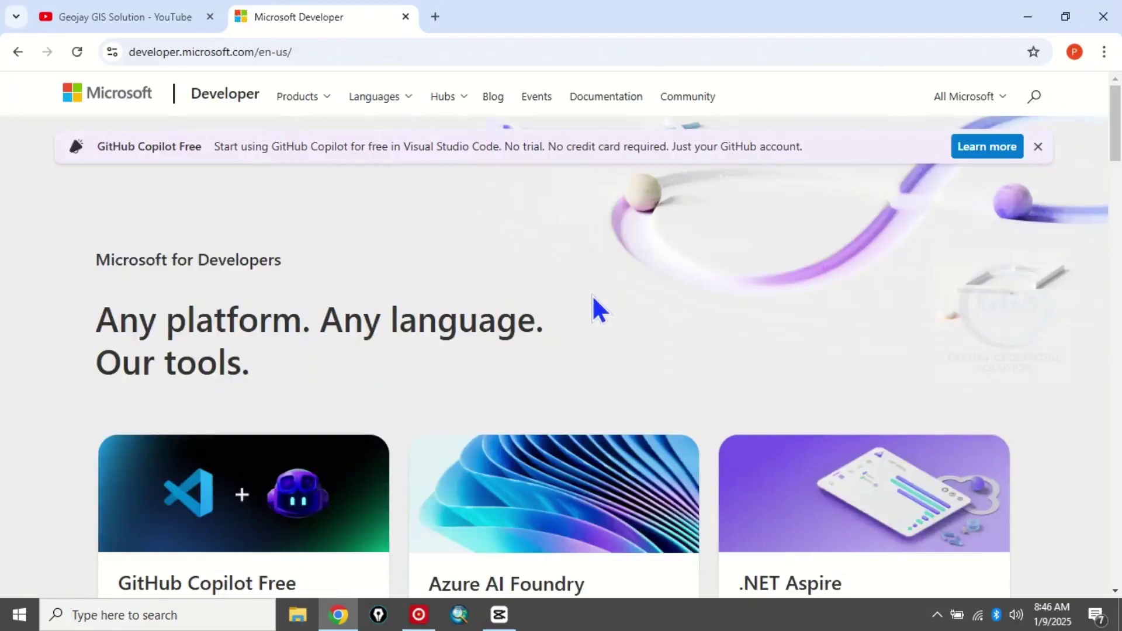
# - Dismiss the GitHub Copilot Free banner and scroll to the Microsoft product cards
pyautogui.scroll(-1, 591, 303)
pyautogui.scroll(1, 590, 300)
pyautogui.click(1036, 148)
pyautogui.scroll(-4, 395, 244)
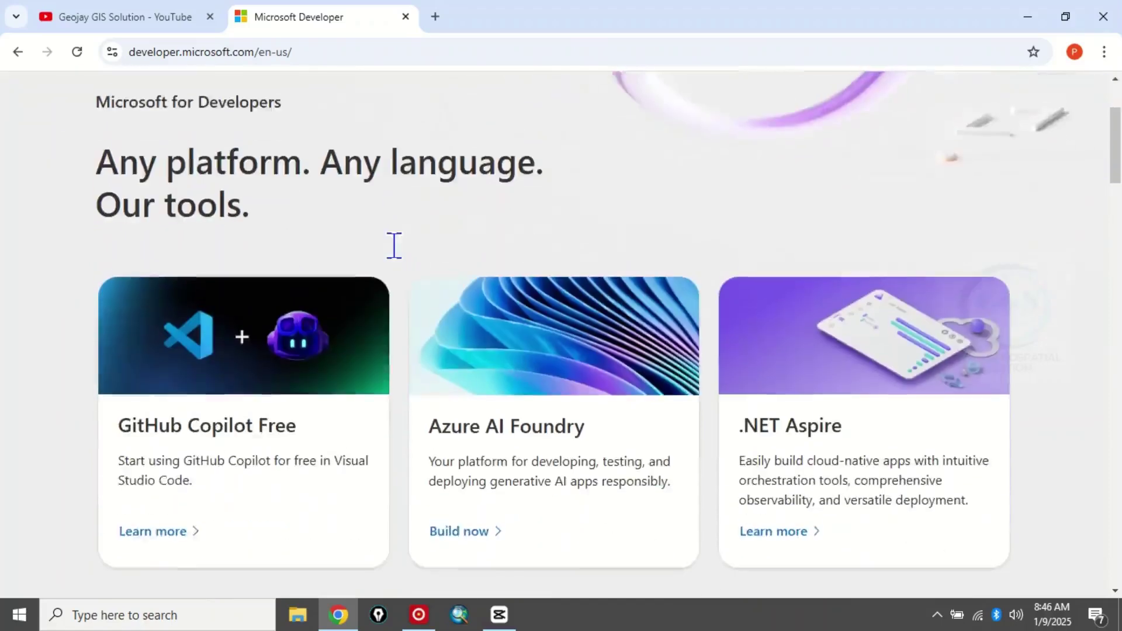
pyautogui.scroll(1, 394, 250)
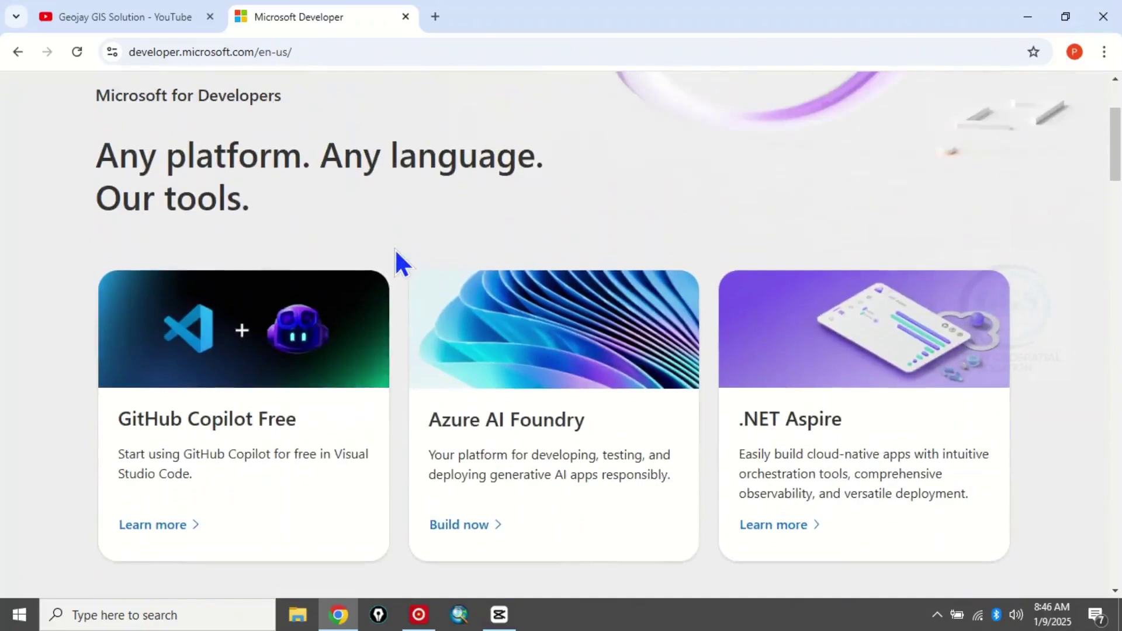
pyautogui.scroll(-5, 395, 249)
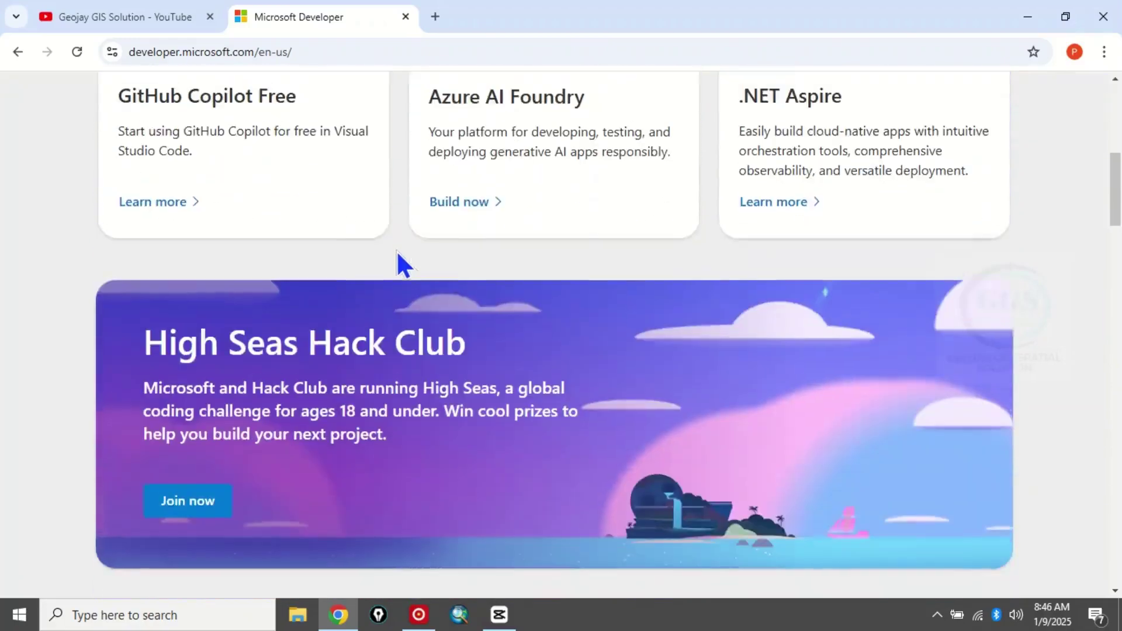
pyautogui.scroll(-7, 397, 250)
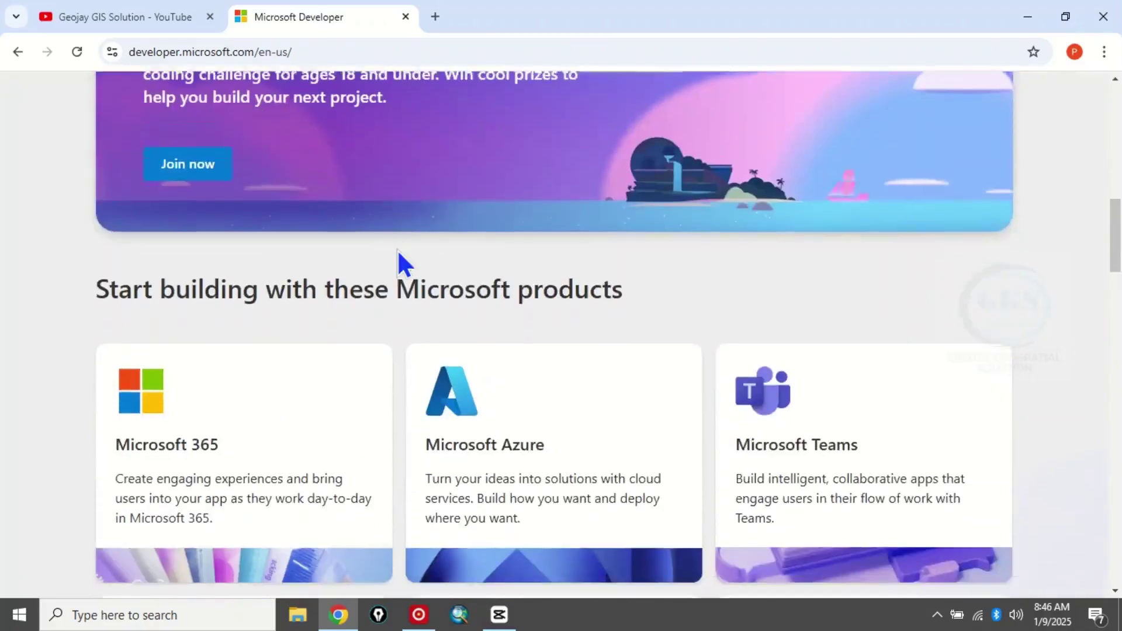
pyautogui.scroll(-1, 398, 249)
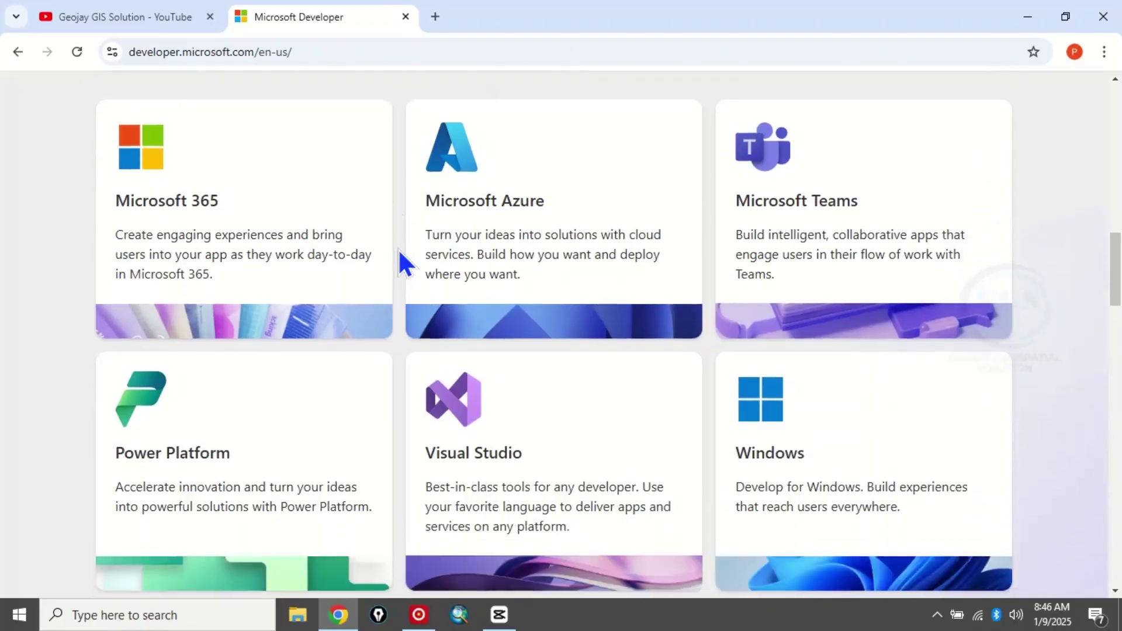
pyautogui.scroll(-1, 397, 248)
pyautogui.scroll(-1, 399, 257)
pyautogui.scroll(4, 215, 243)
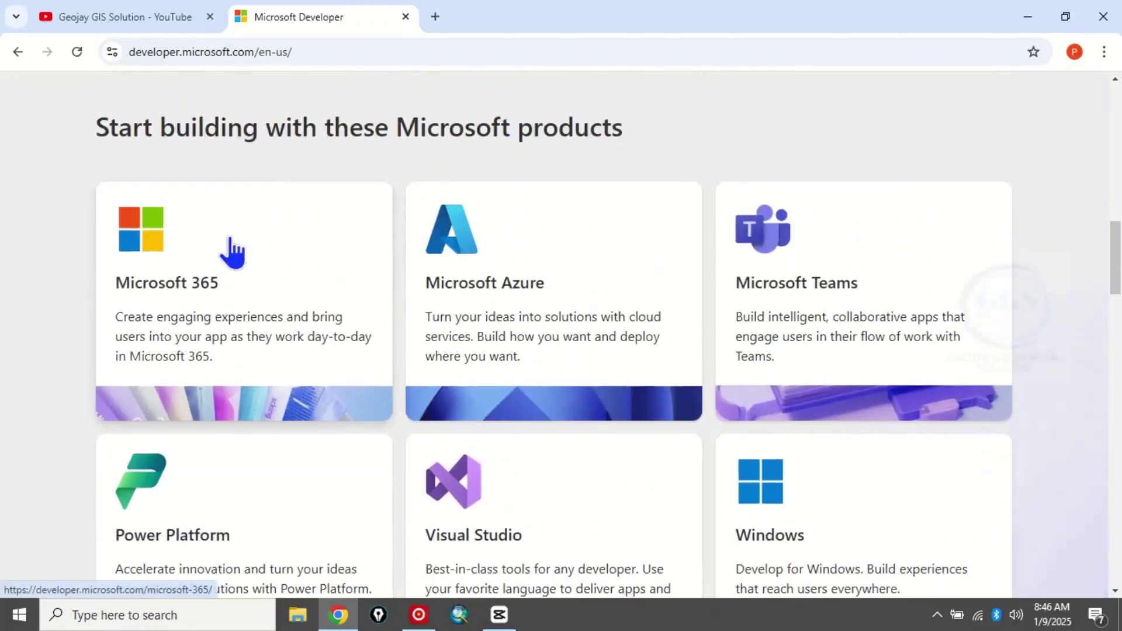
# - Open the Microsoft 365 card and go to 'Join the Developer Program' under Join our programs
pyautogui.click(158, 280)
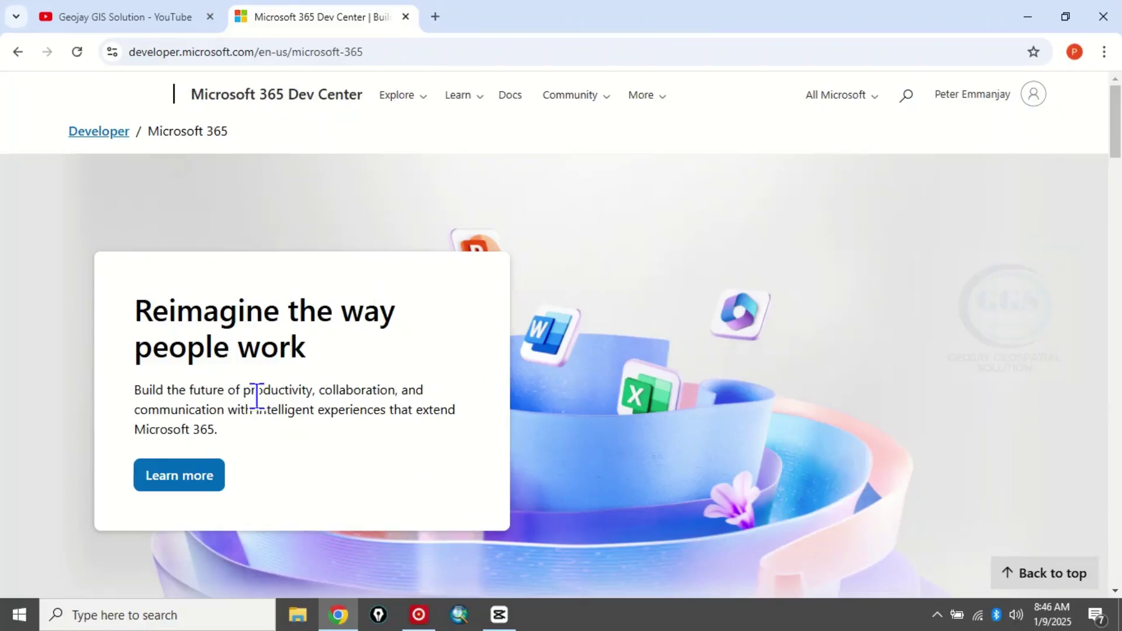
pyautogui.scroll(-8, 419, 374)
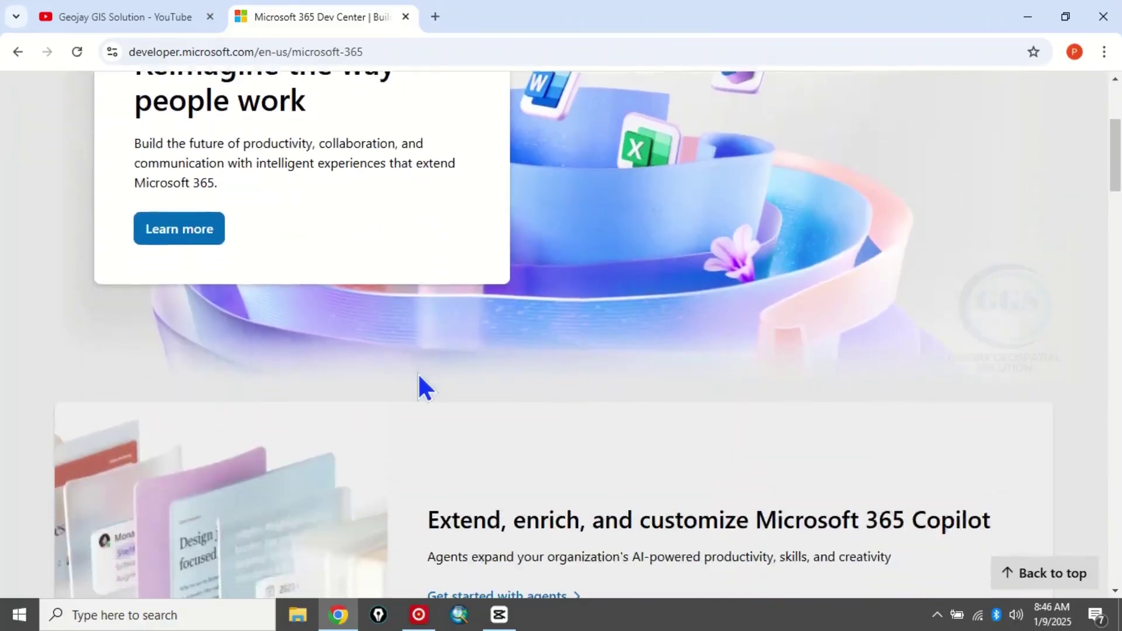
pyautogui.scroll(-9, 416, 368)
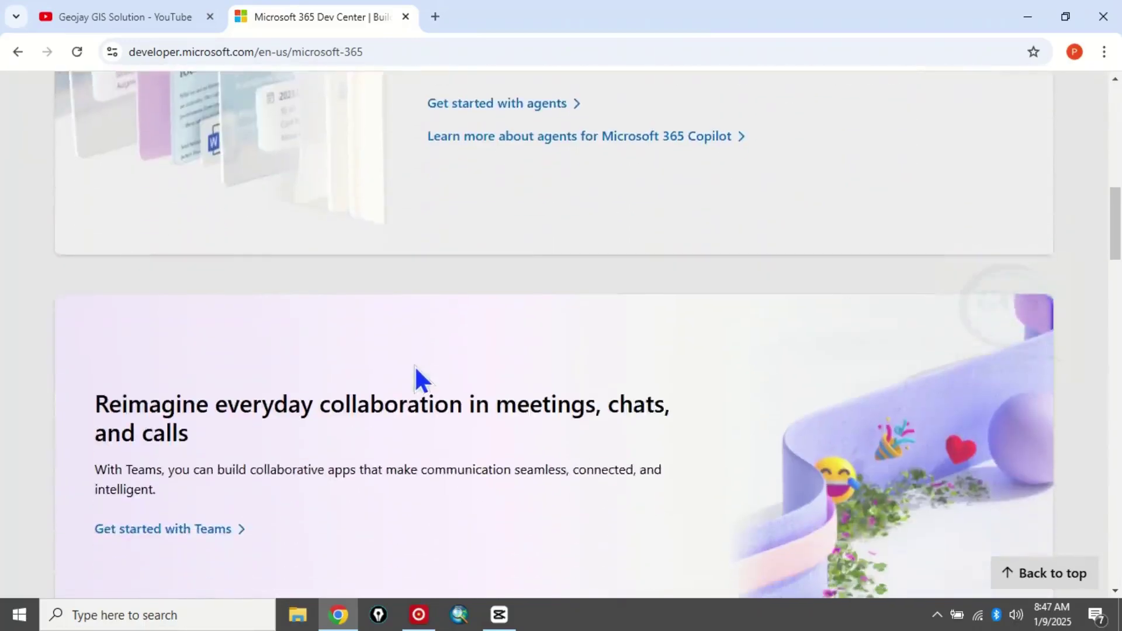
pyautogui.scroll(-12, 414, 362)
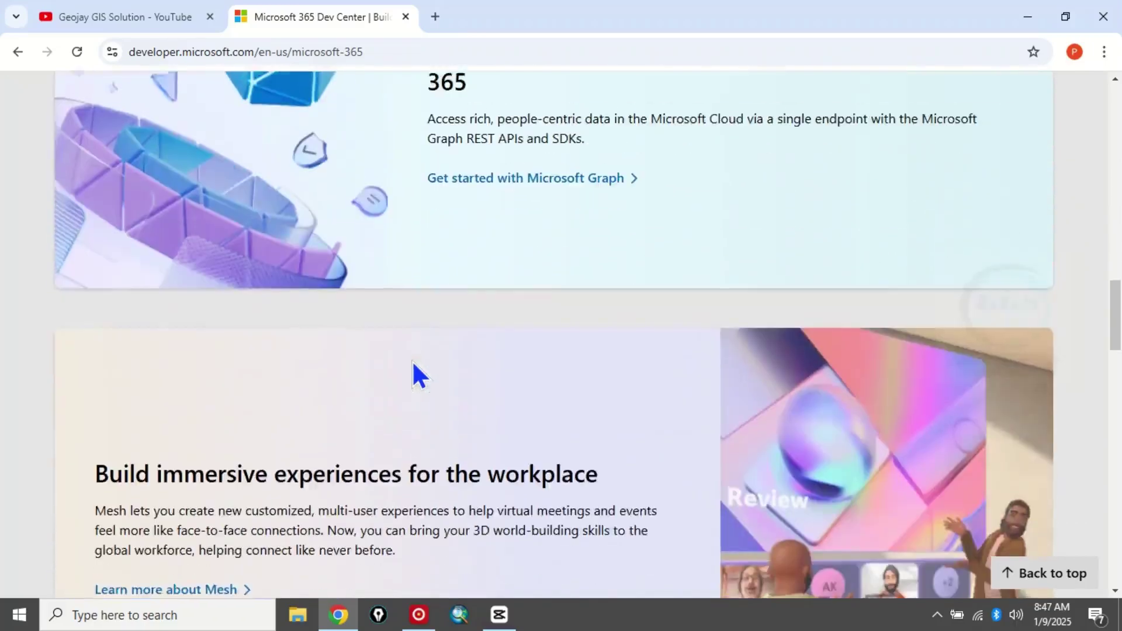
pyautogui.scroll(-9, 412, 357)
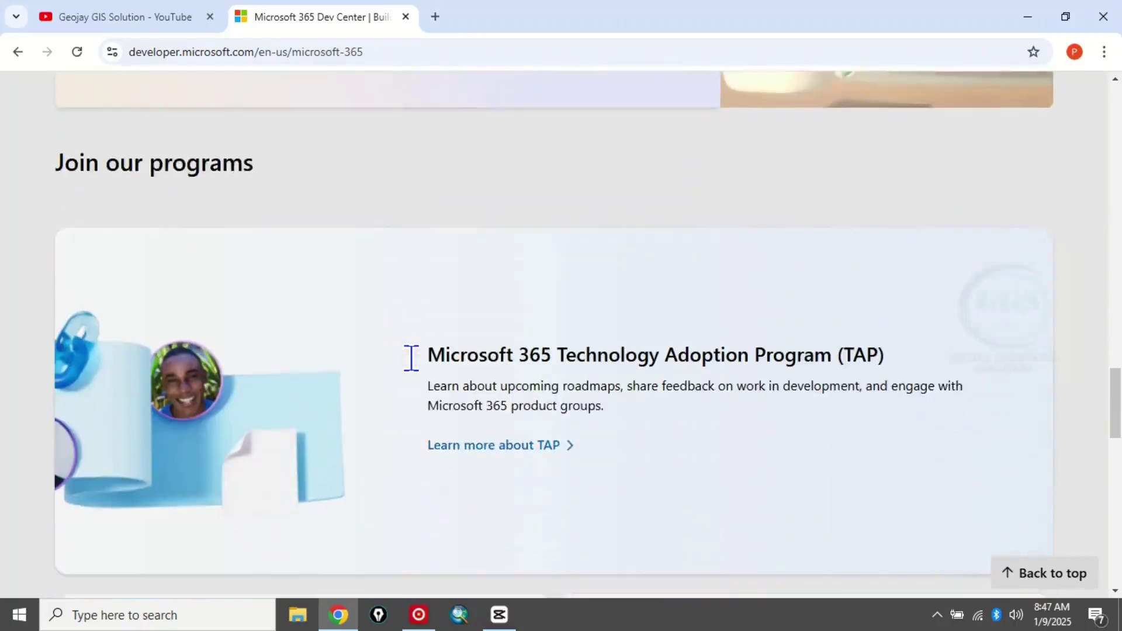
pyautogui.scroll(-1, 430, 350)
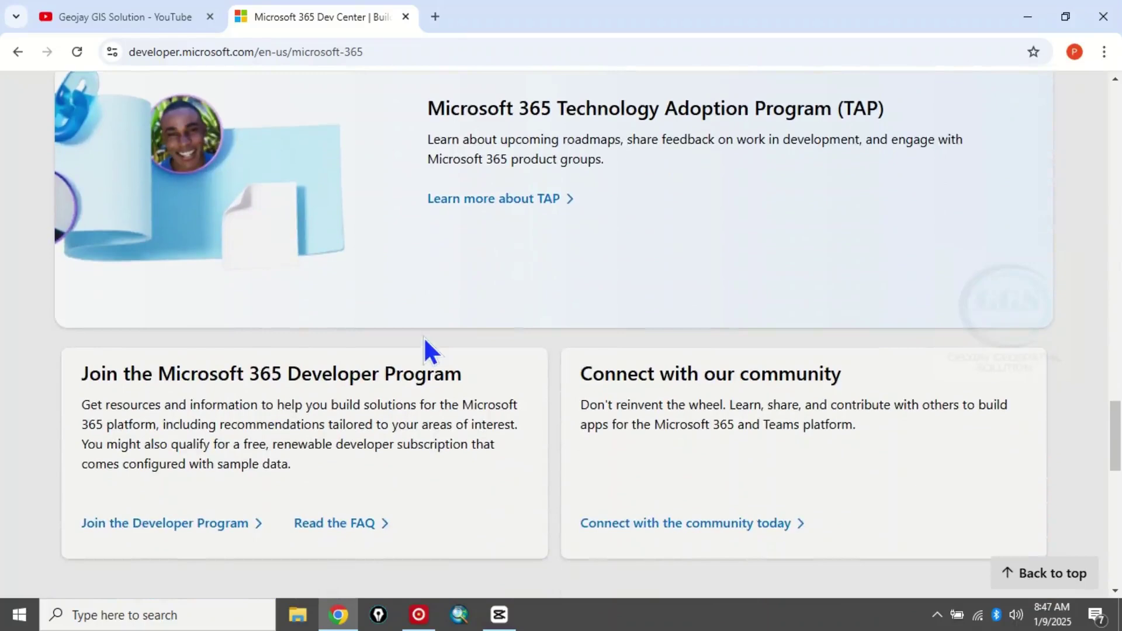
pyautogui.scroll(-2, 426, 344)
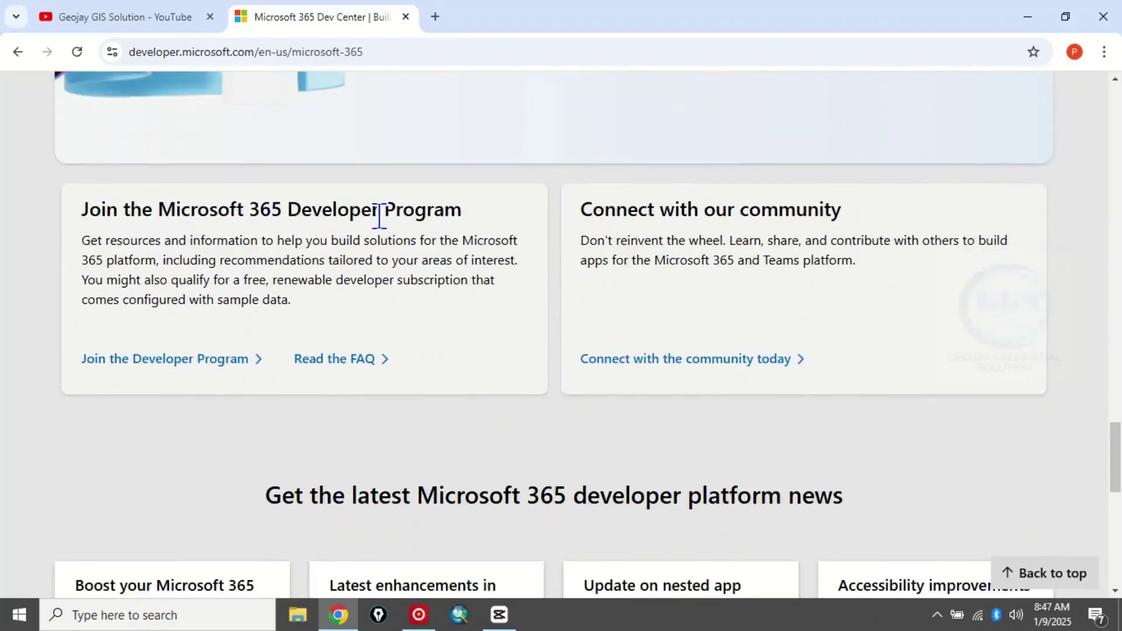
pyautogui.click(166, 360)
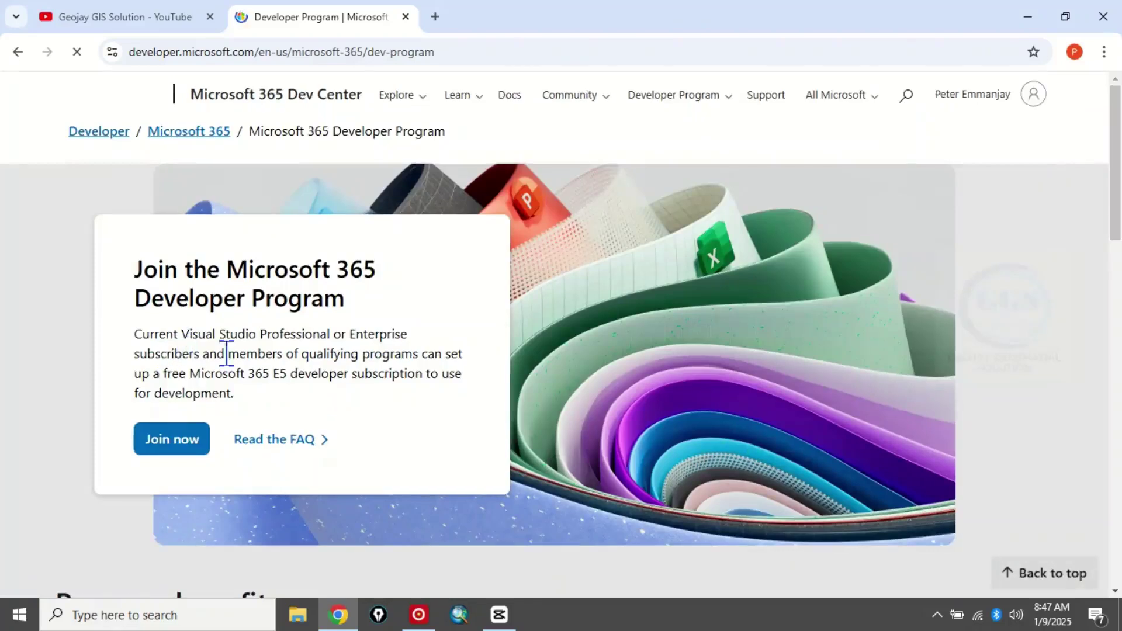
# - Start joining the Developer Program and set the country/region to Nigeria
pyautogui.click(172, 443)
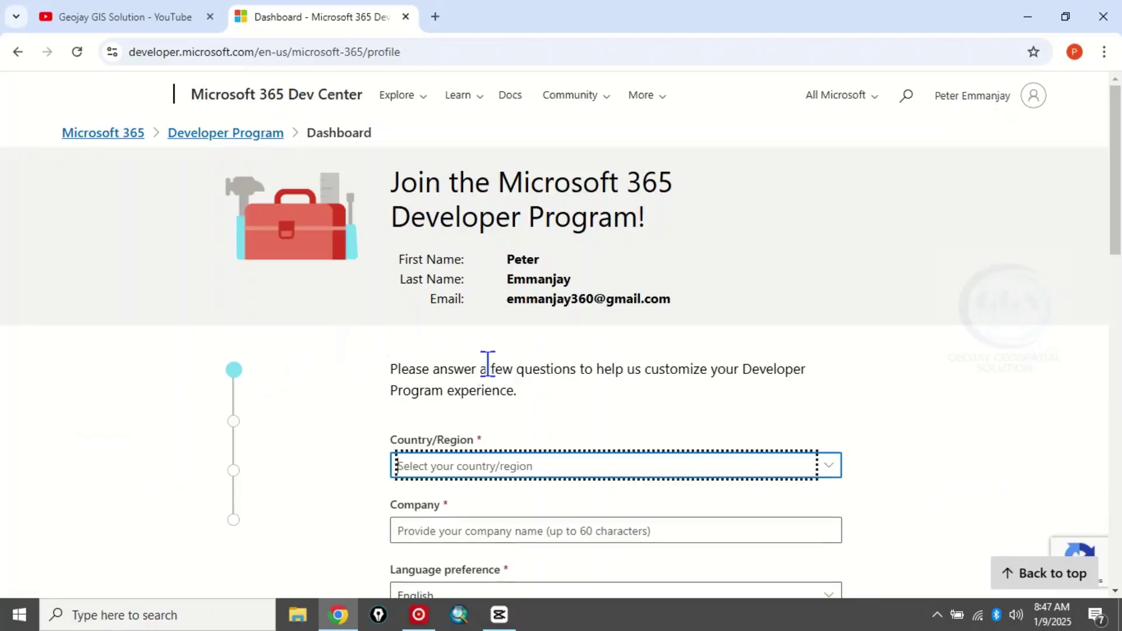
pyautogui.scroll(-3, 501, 355)
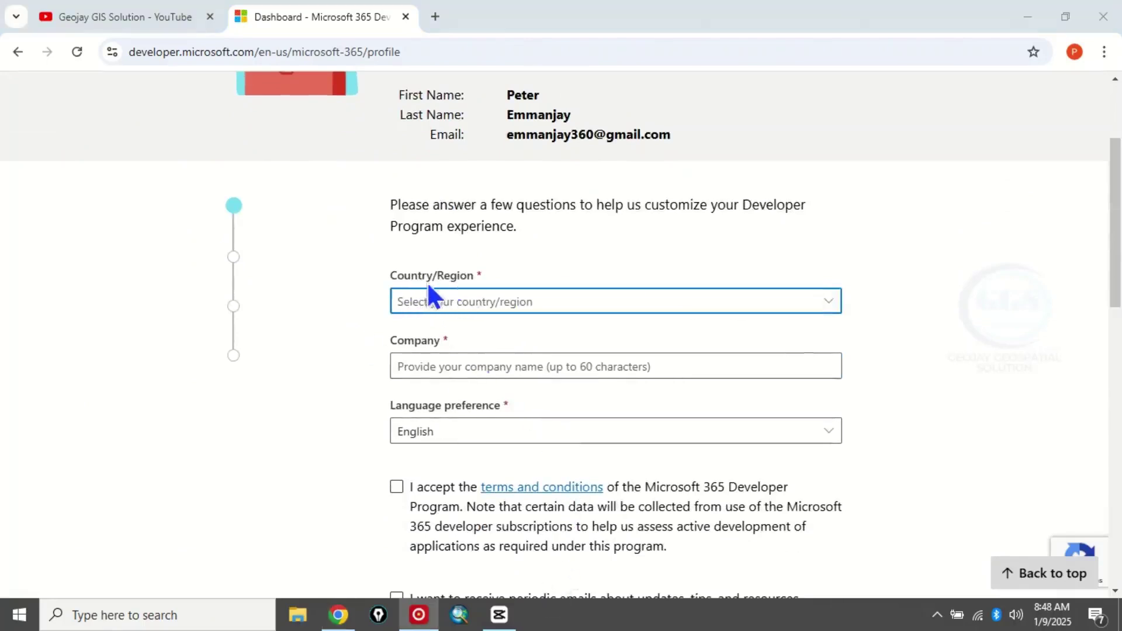
pyautogui.click(828, 304)
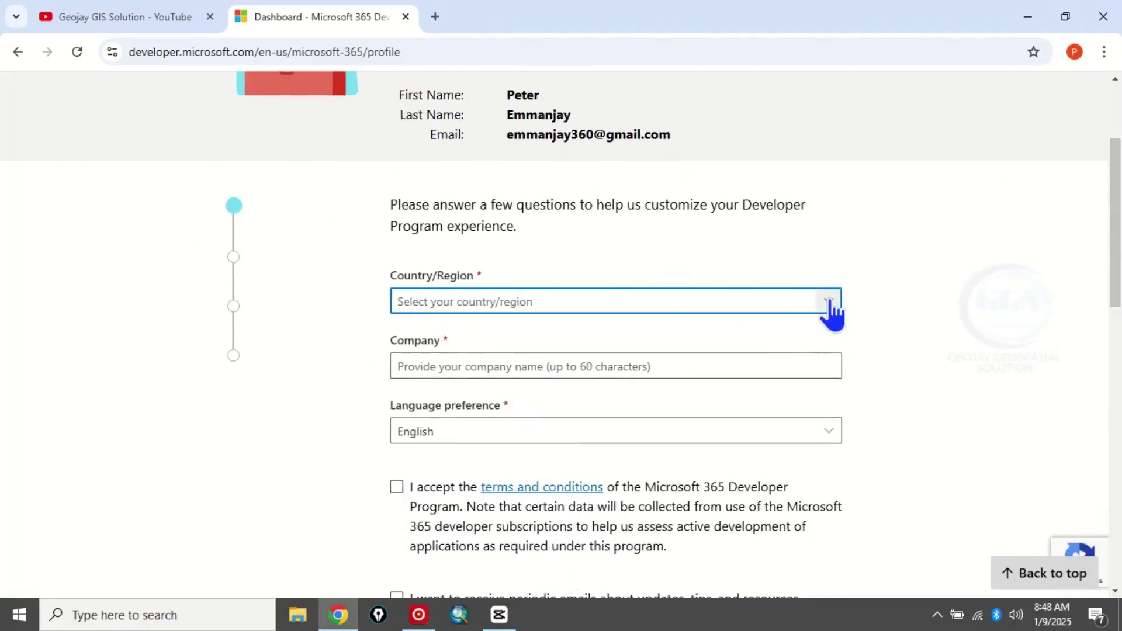
pyautogui.scroll(-20, 499, 427)
pyautogui.scroll(-20, 497, 416)
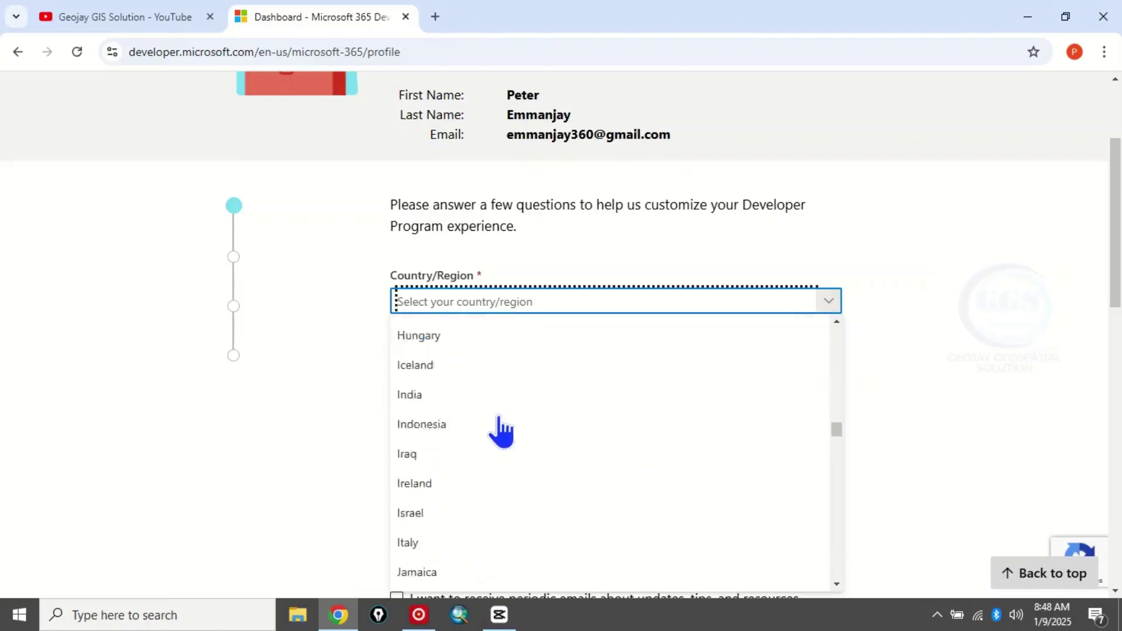
pyautogui.scroll(-14, 474, 462)
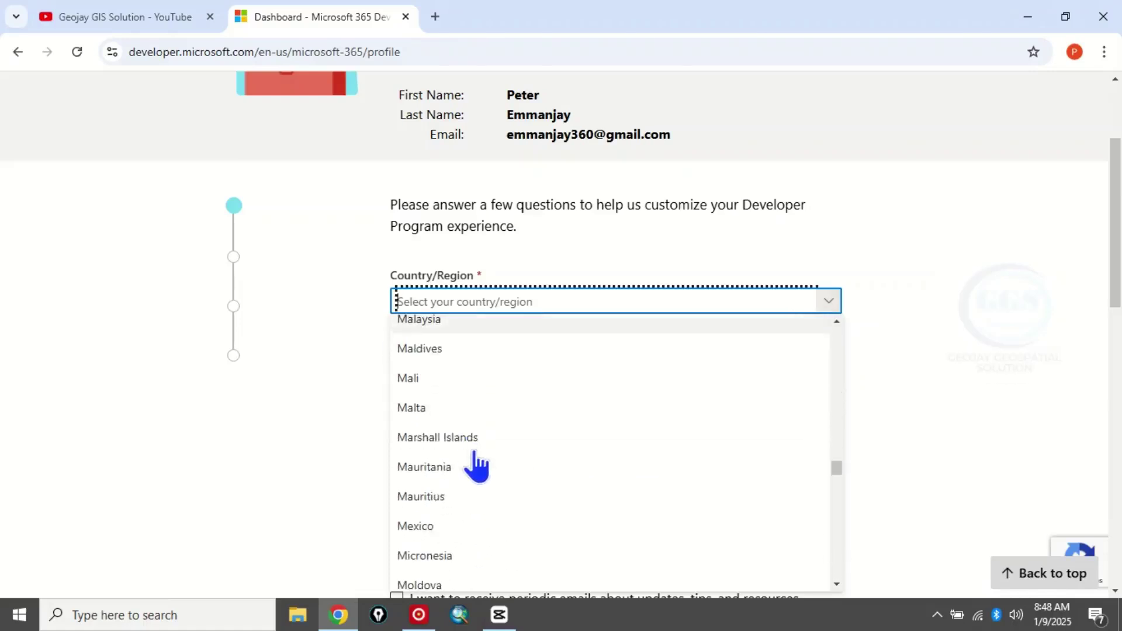
pyautogui.click(442, 433)
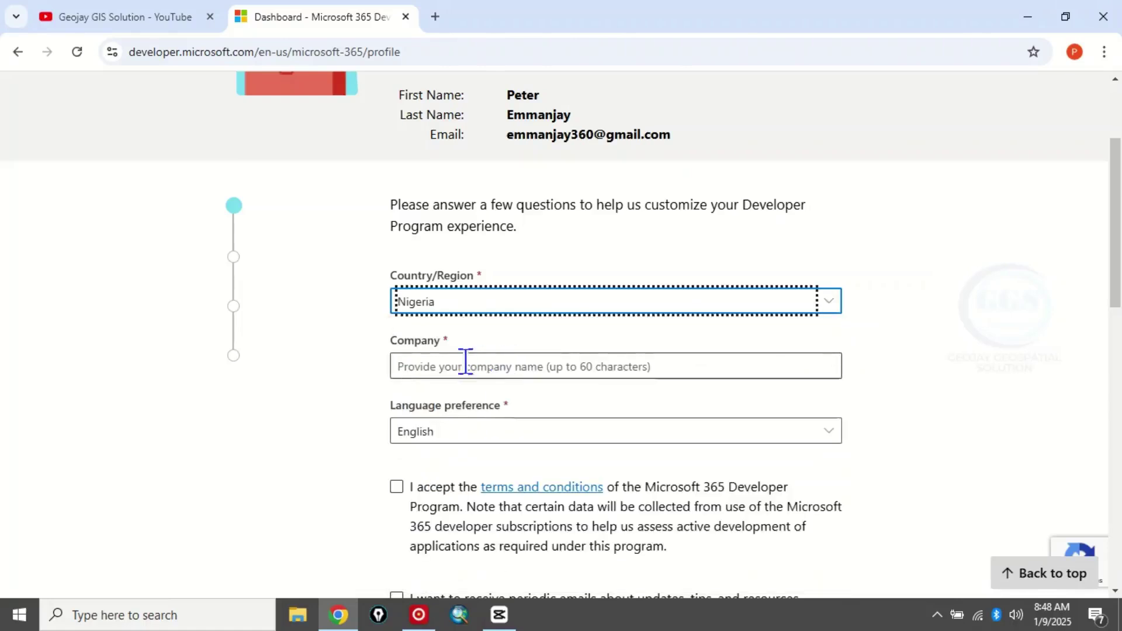
# - Enter company 'Geojay GIS Solution', keep English, accept the terms, and continue
pyautogui.click(487, 368)
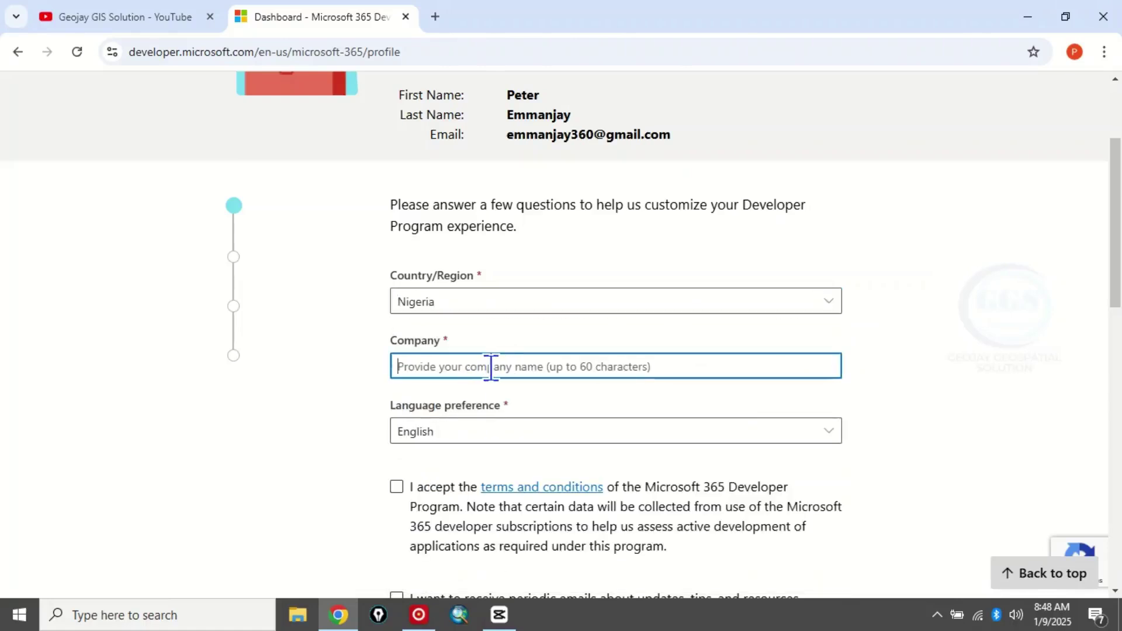
pyautogui.write('Geojay GIS Sc')
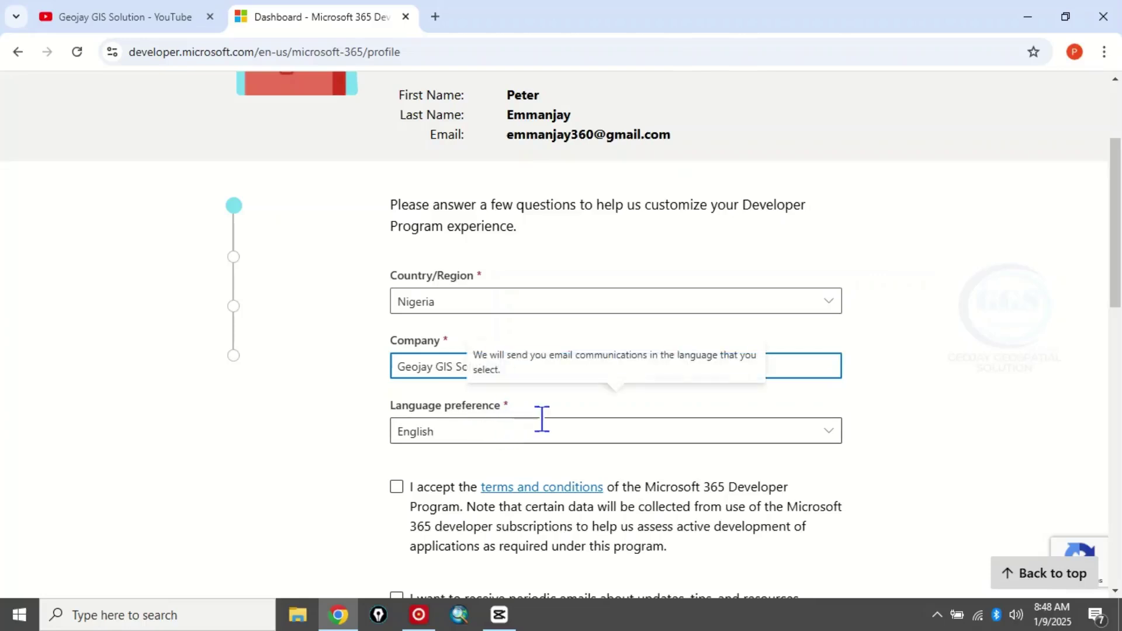
pyautogui.click(501, 433)
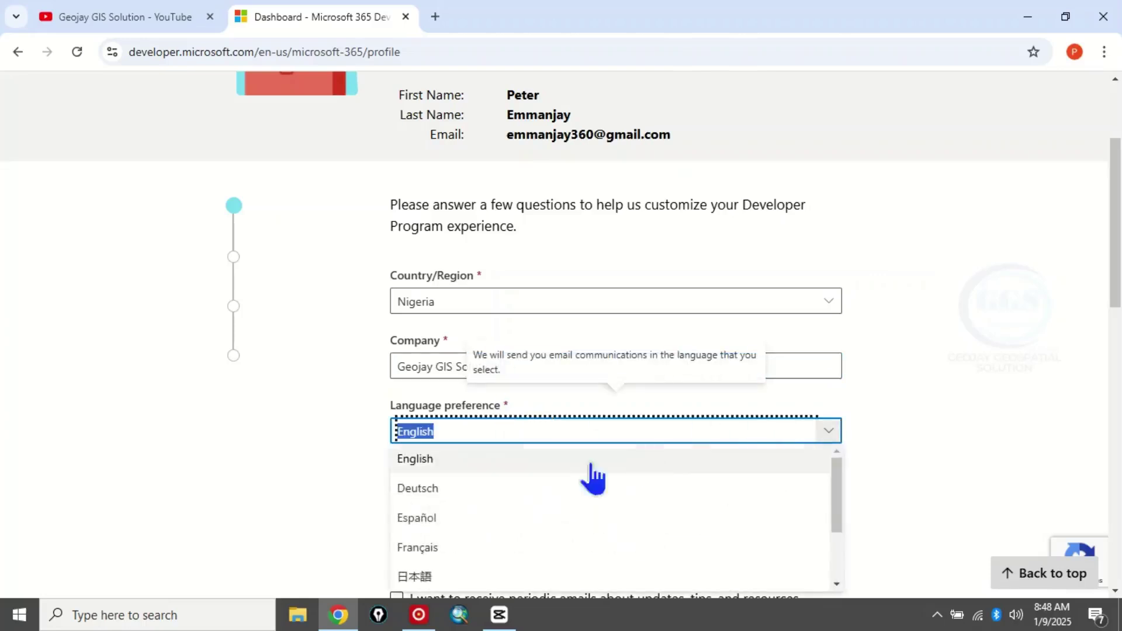
pyautogui.scroll(-3, 430, 502)
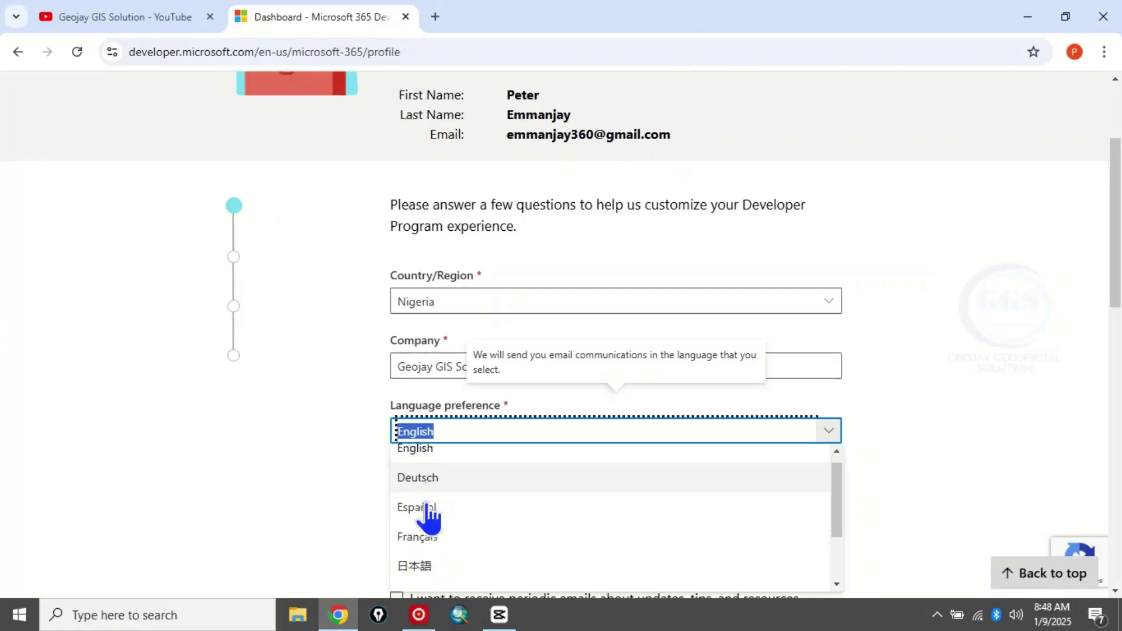
pyautogui.scroll(3, 436, 505)
pyautogui.click(426, 459)
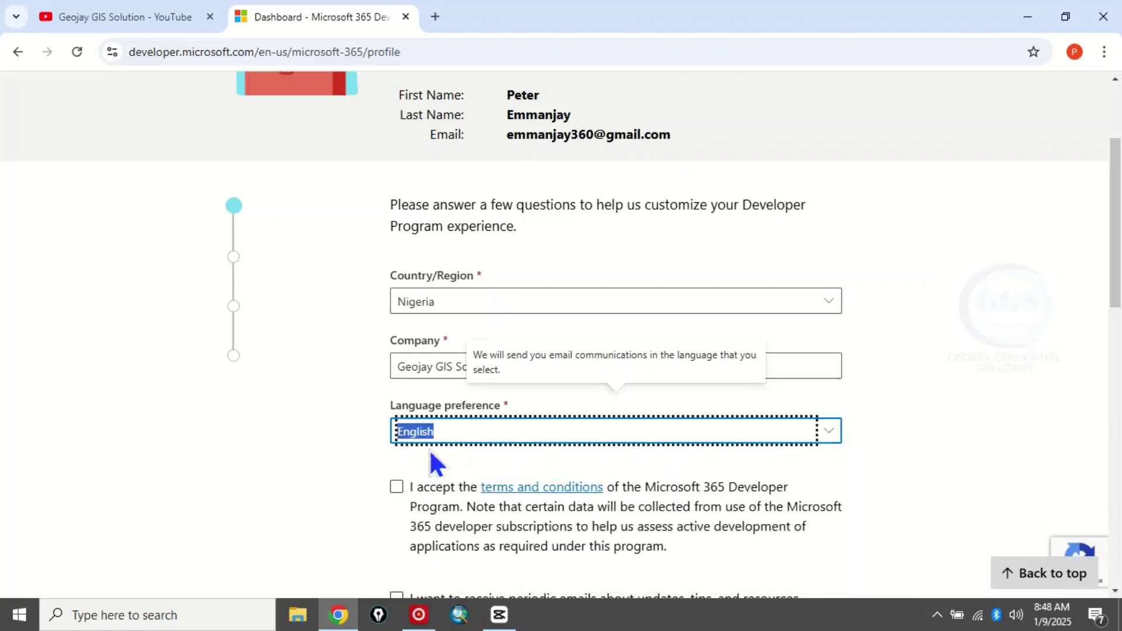
pyautogui.scroll(-4, 529, 455)
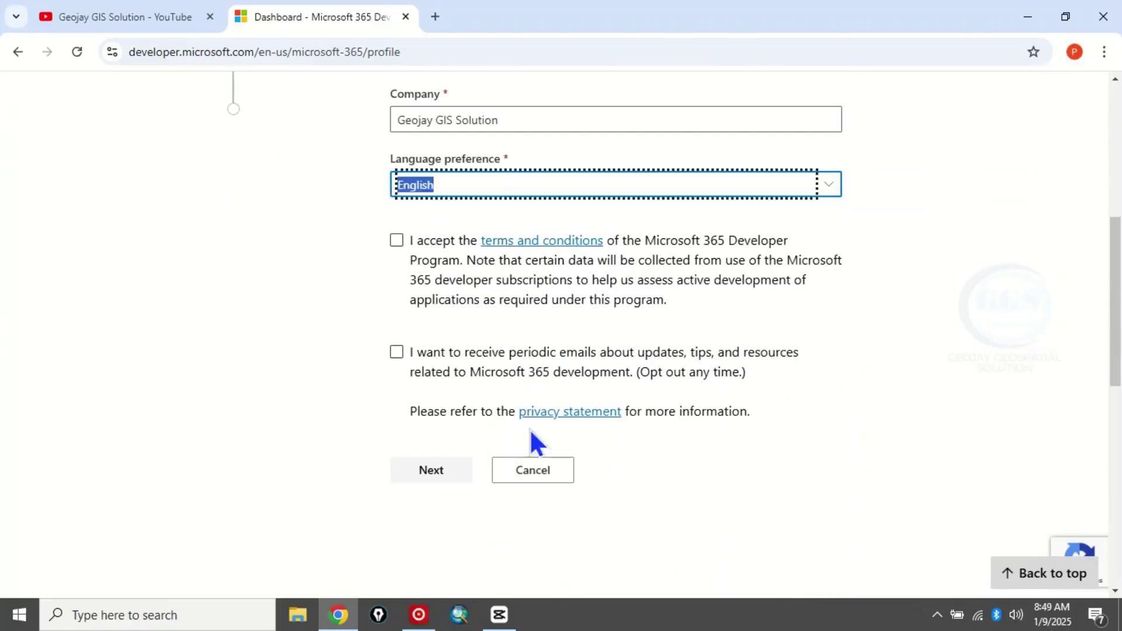
pyautogui.click(397, 242)
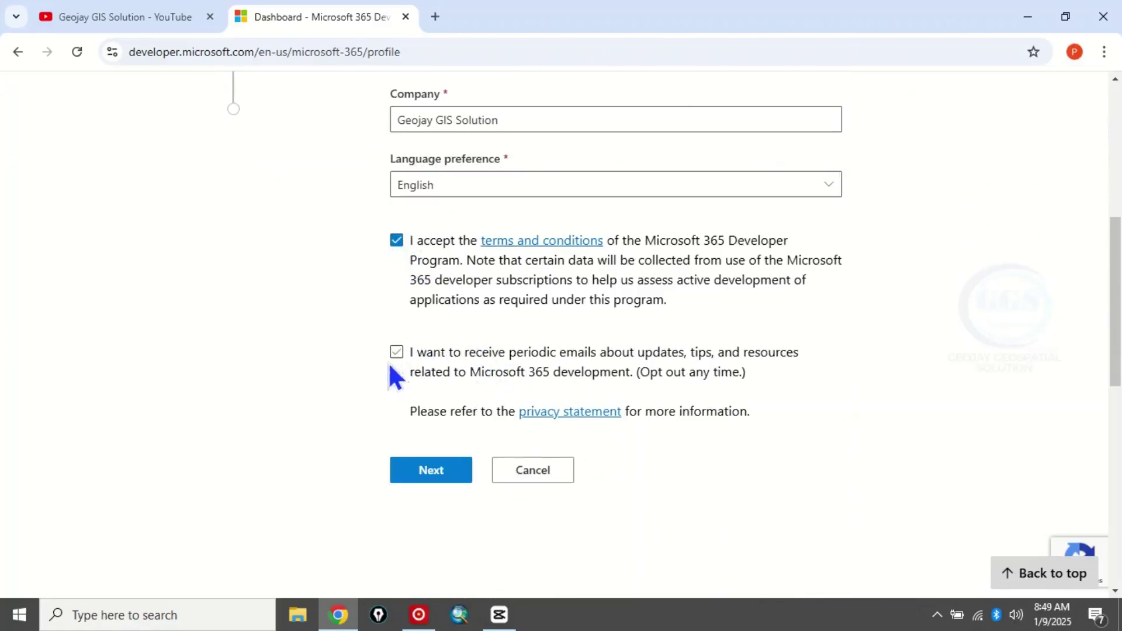
pyautogui.click(440, 475)
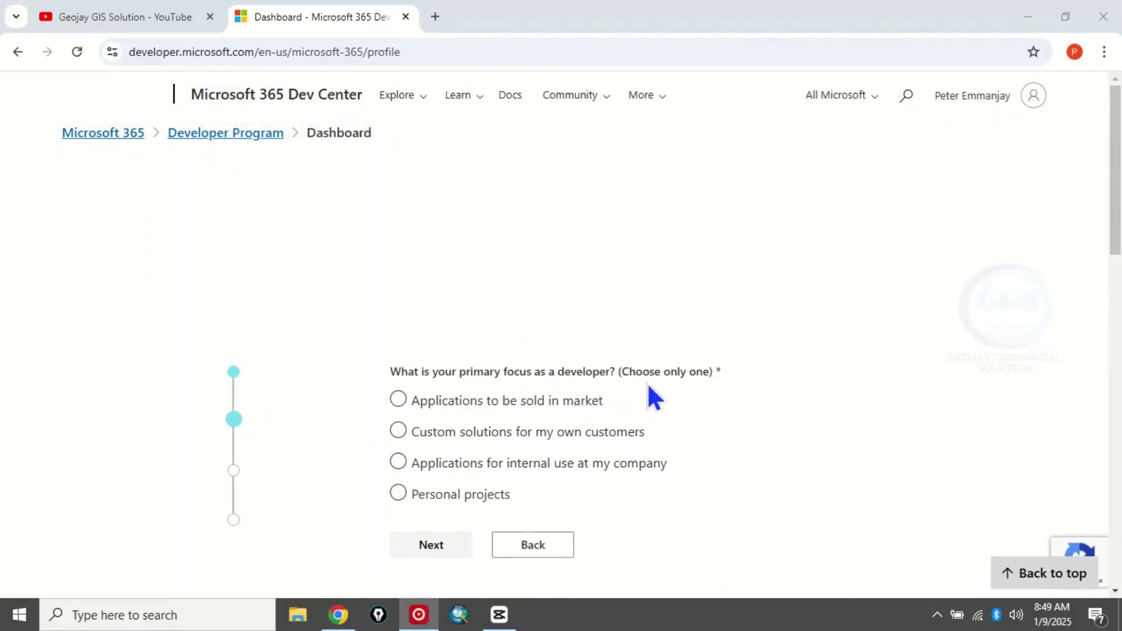
# - Choose Personal projects as the primary developer focus and continue
pyautogui.scroll(-1, 633, 381)
pyautogui.click(584, 383)
pyautogui.click(406, 413)
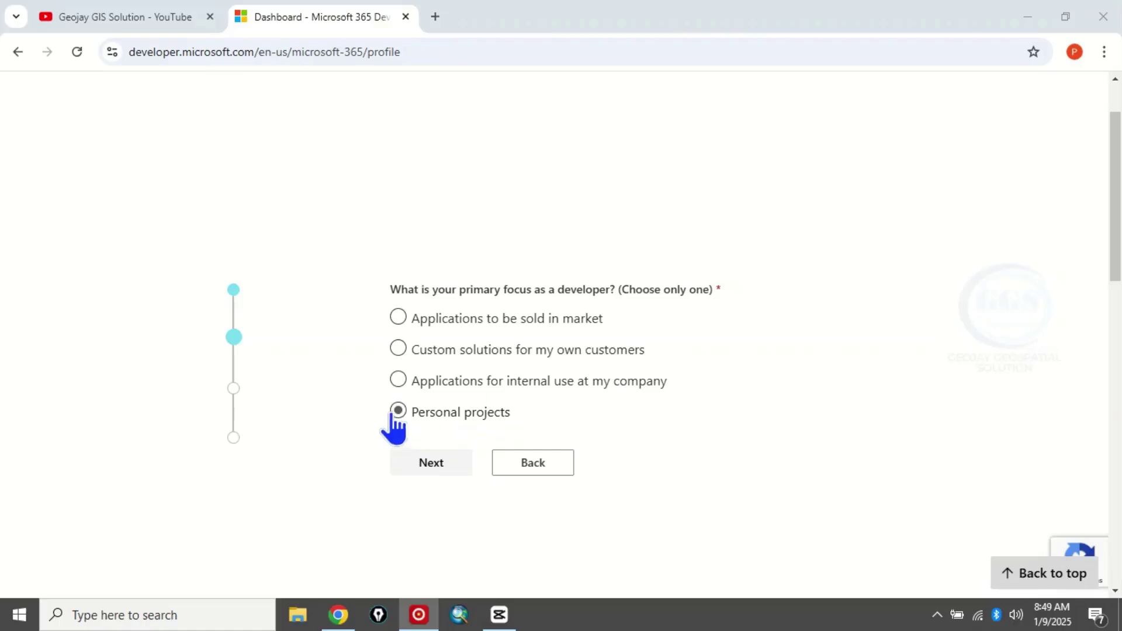
pyautogui.click(400, 413)
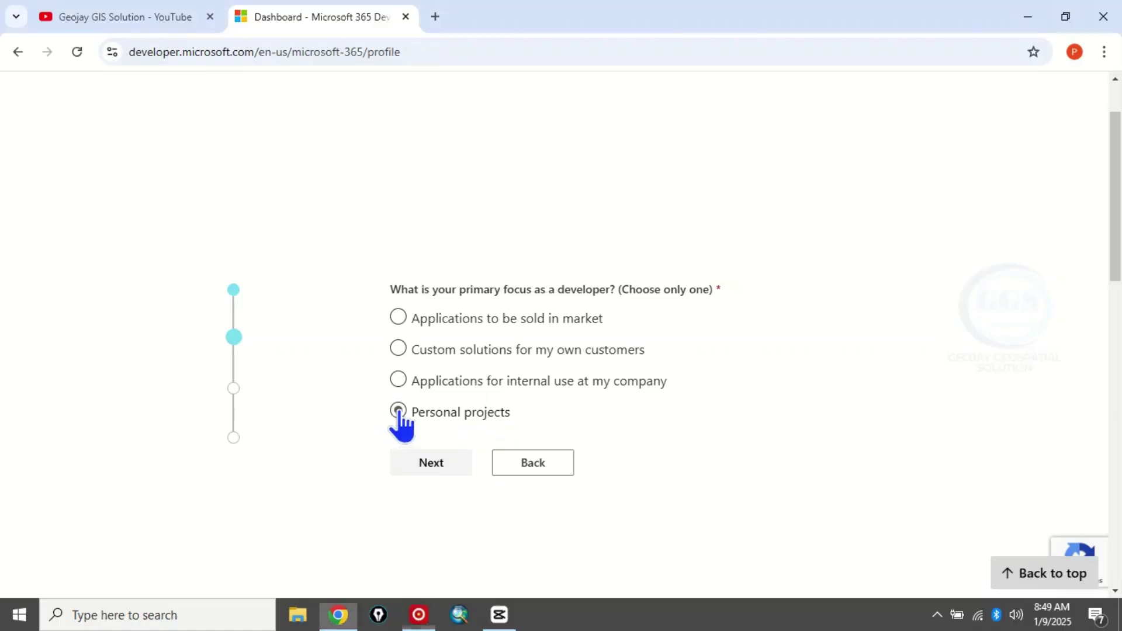
pyautogui.click(433, 462)
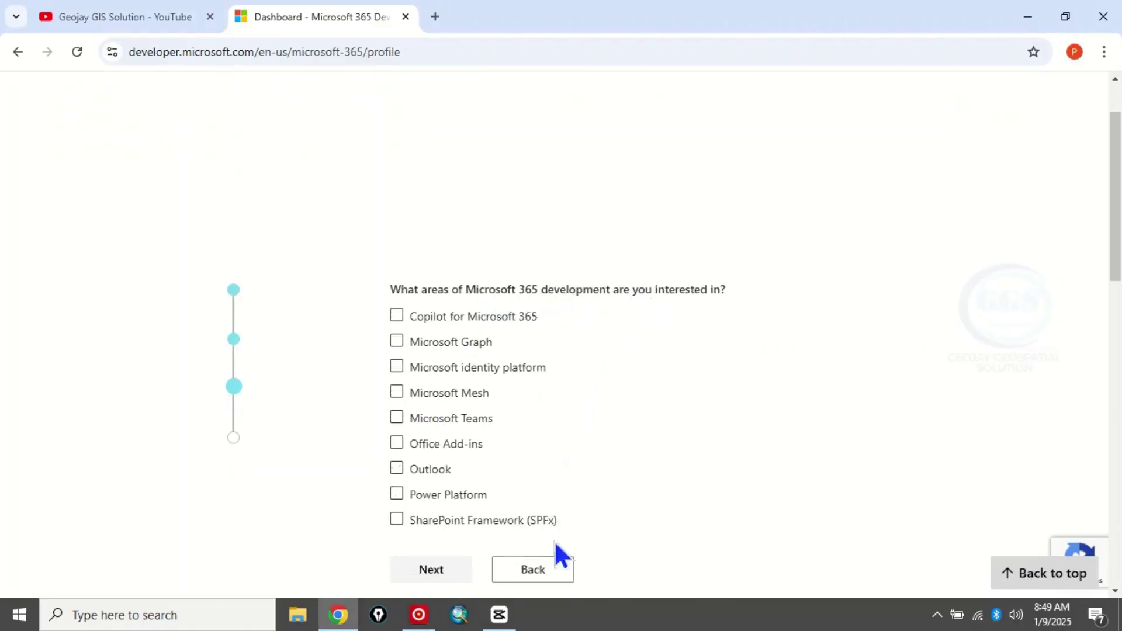
# - Tick Microsoft Teams and Office Add-ins as areas of interest and continue
pyautogui.scroll(-1, 554, 555)
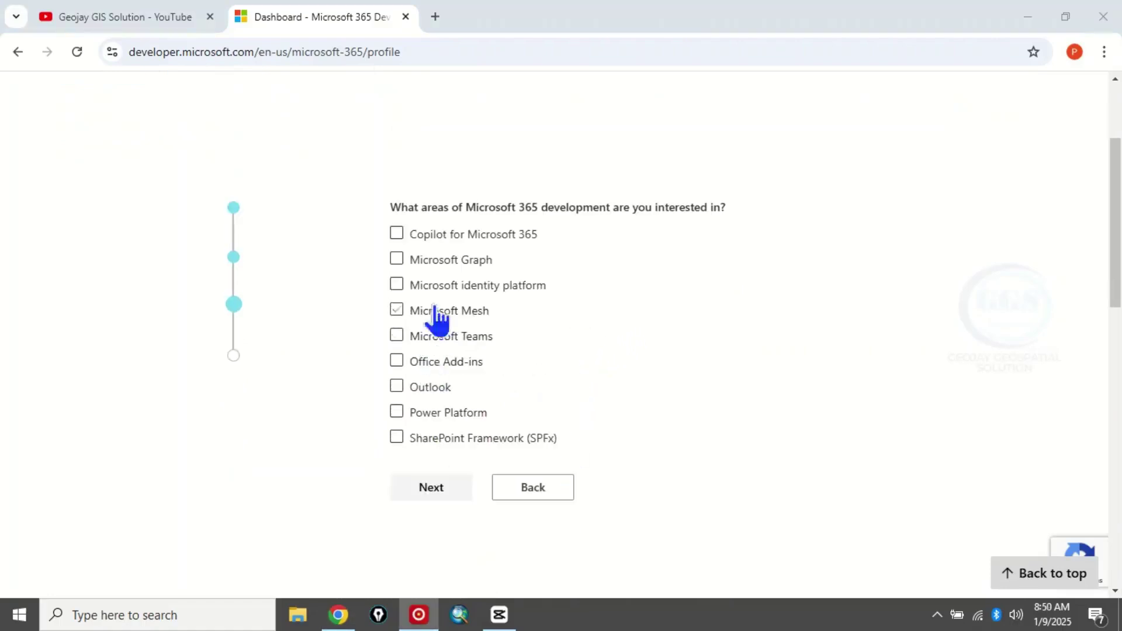
pyautogui.click(397, 310)
pyautogui.click(397, 337)
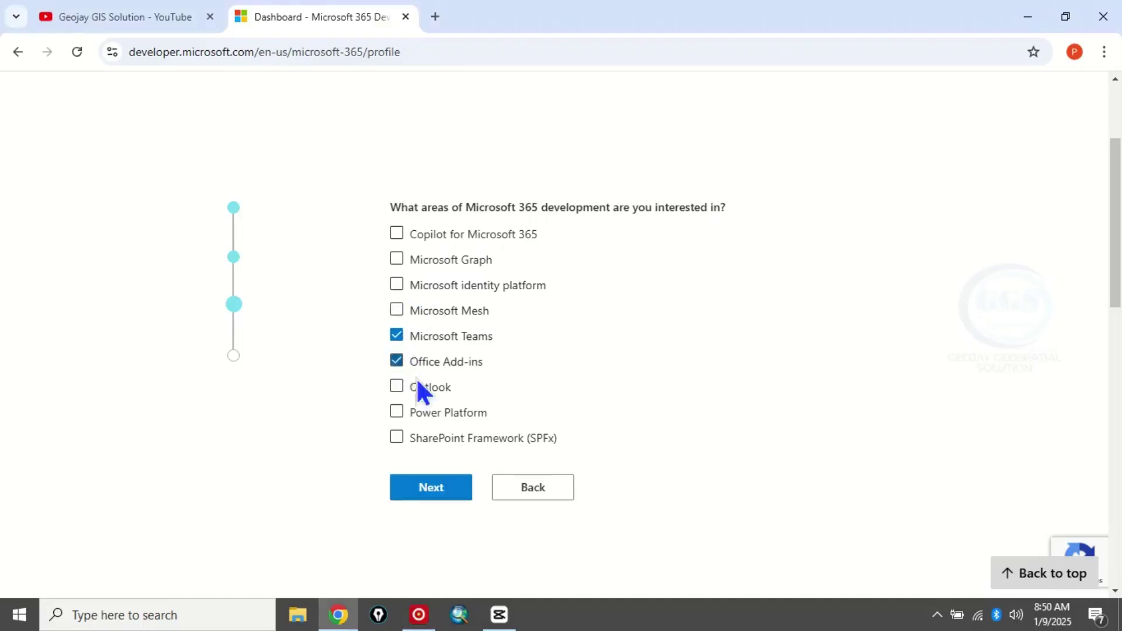
pyautogui.click(436, 488)
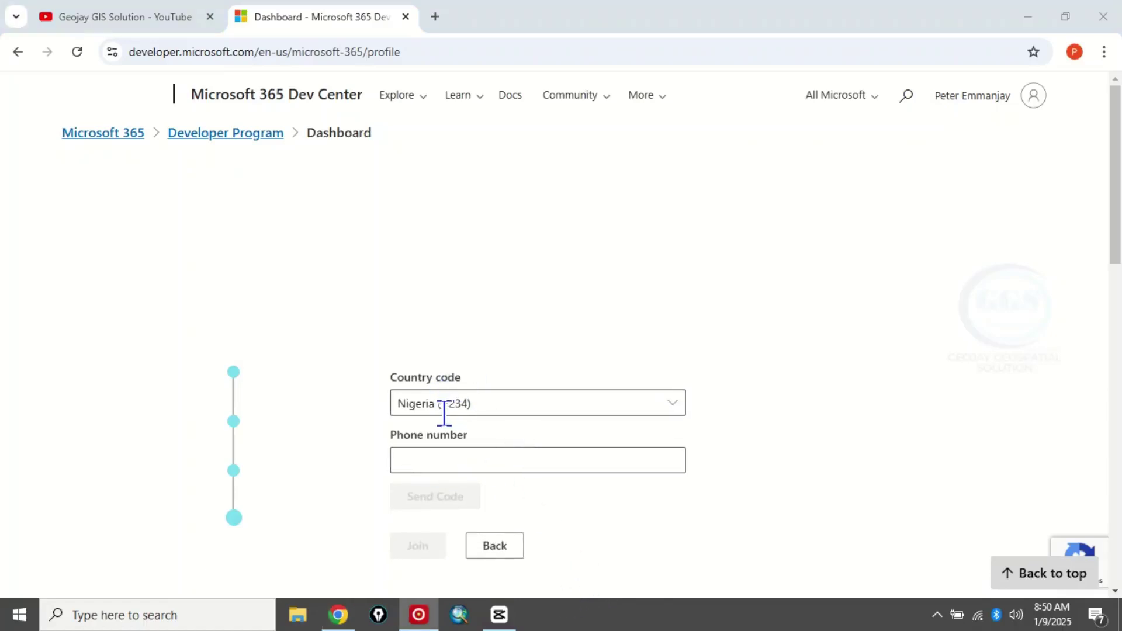
# - Enter the account's phone number under Nigeria (+234) and request a verification code
pyautogui.click(445, 461)
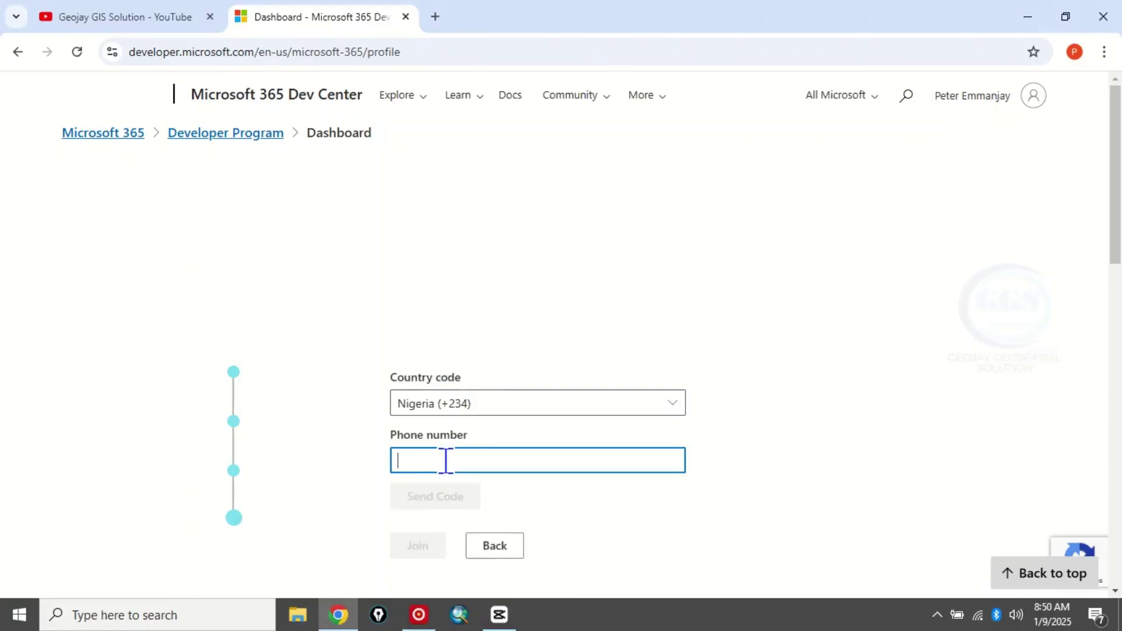
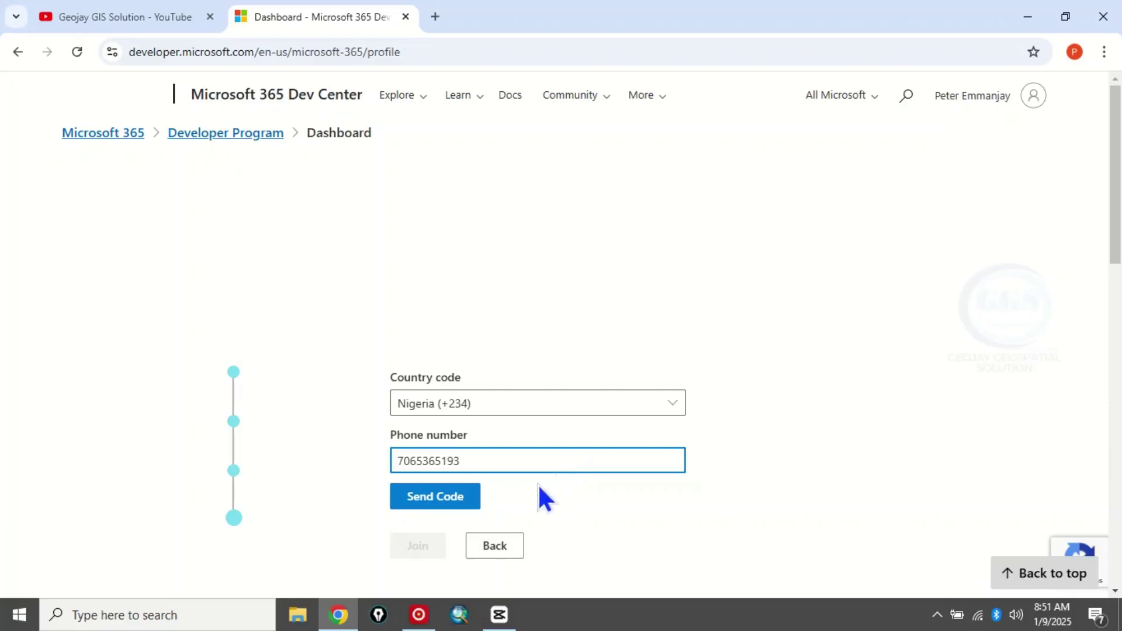
pyautogui.click(444, 501)
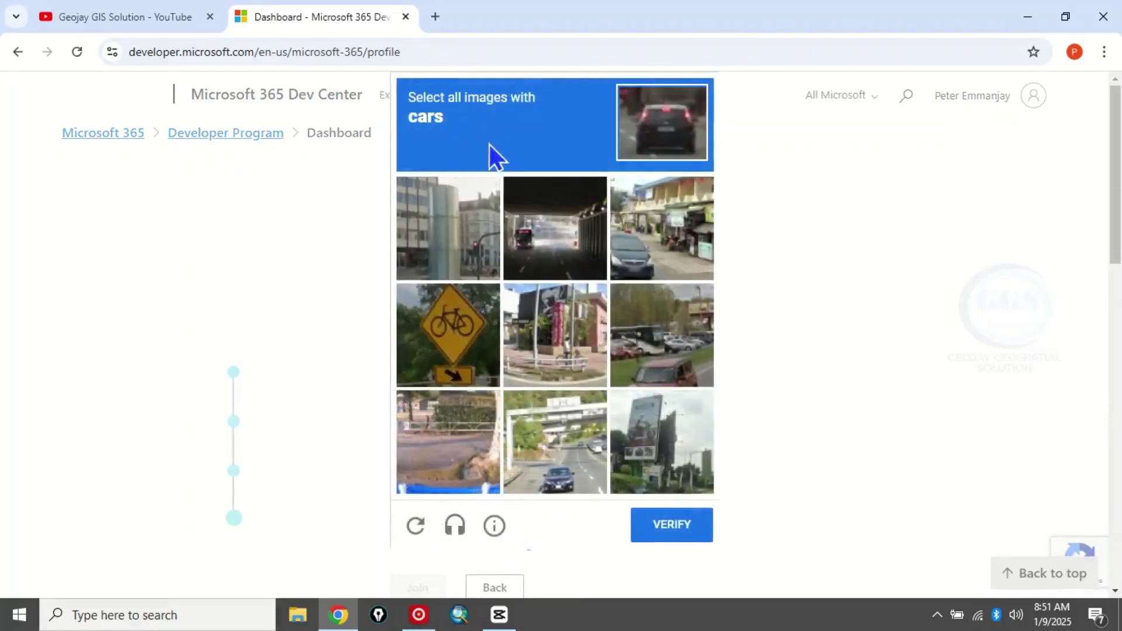
# - Select the three car tiles in the image challenge and verify
pyautogui.click(646, 249)
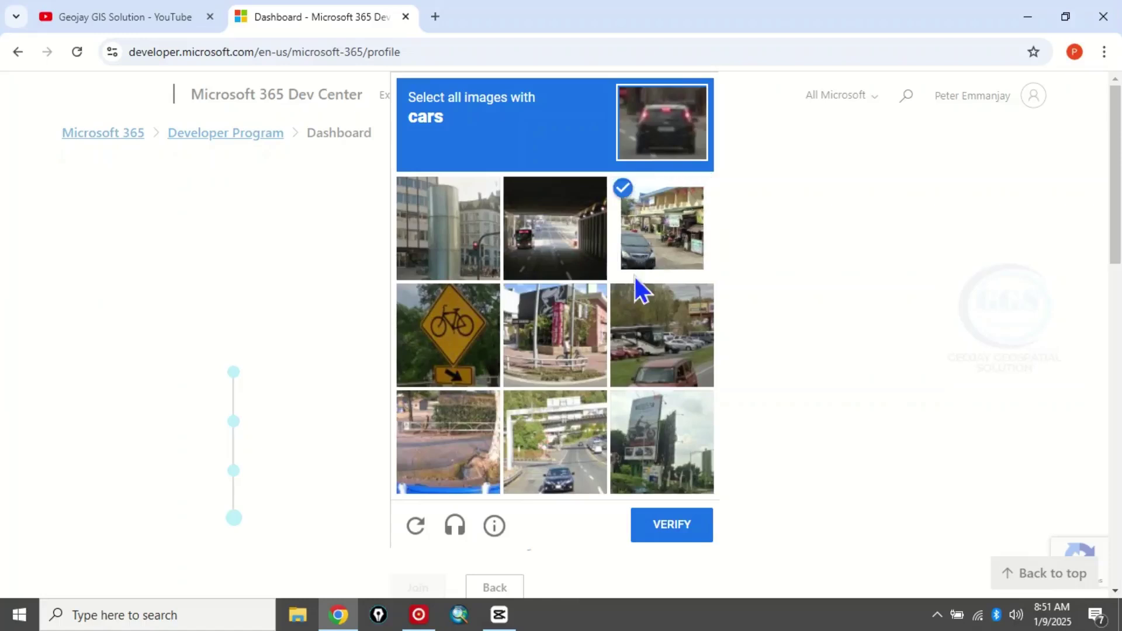
pyautogui.click(640, 347)
pyautogui.click(551, 467)
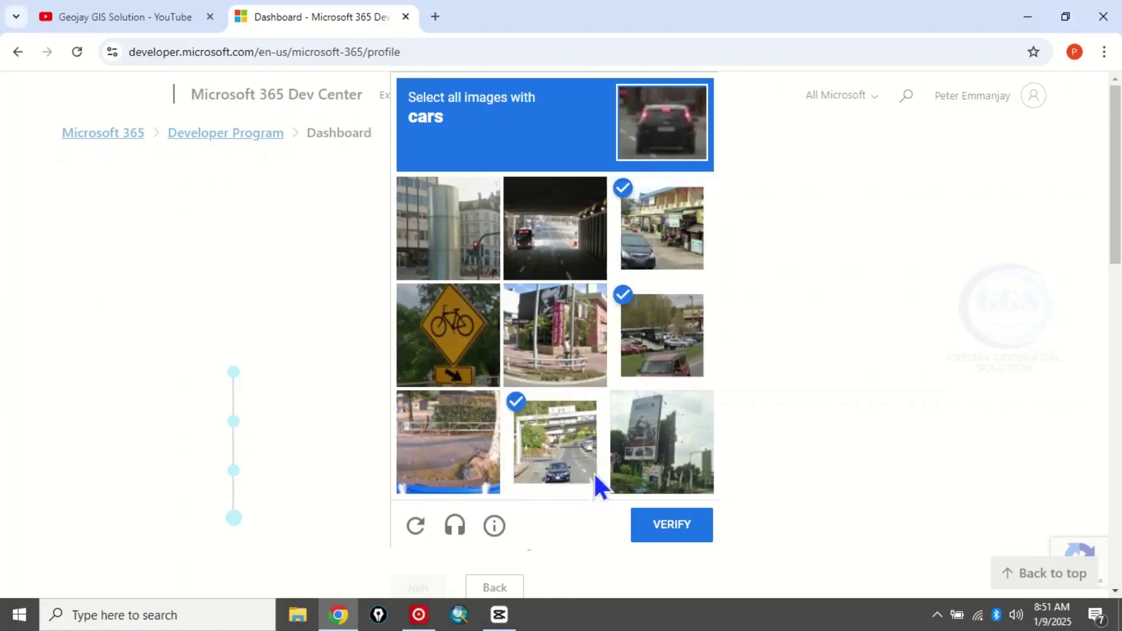
pyautogui.click(669, 524)
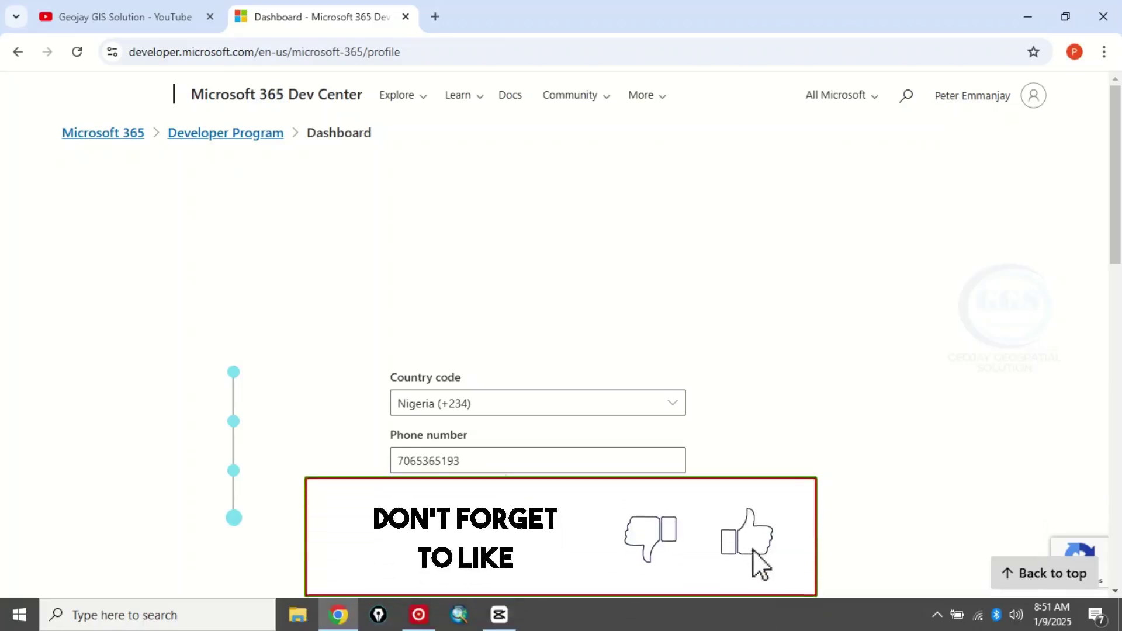
# - Enter the six-digit SMS verification code and submit the Join request
pyautogui.scroll(-2, 508, 526)
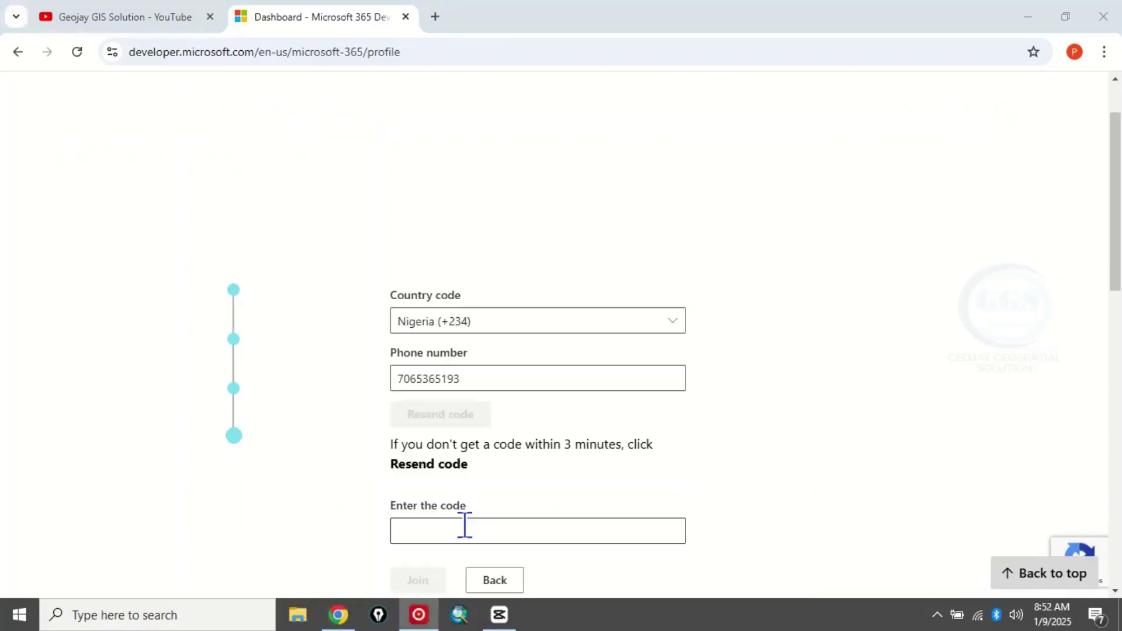
pyautogui.click(467, 530)
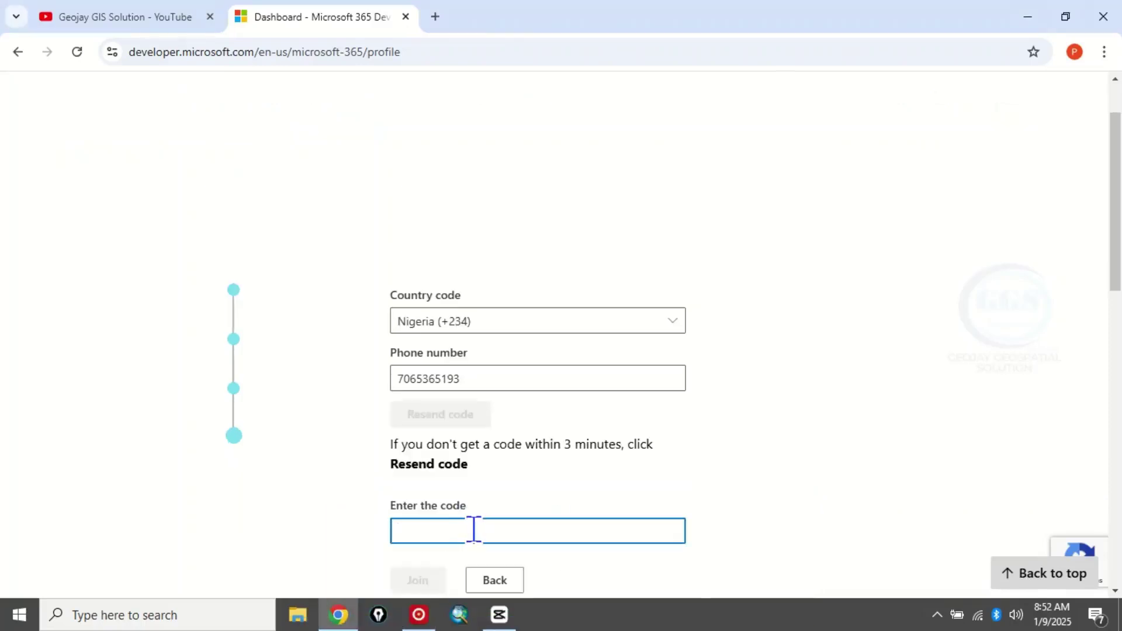
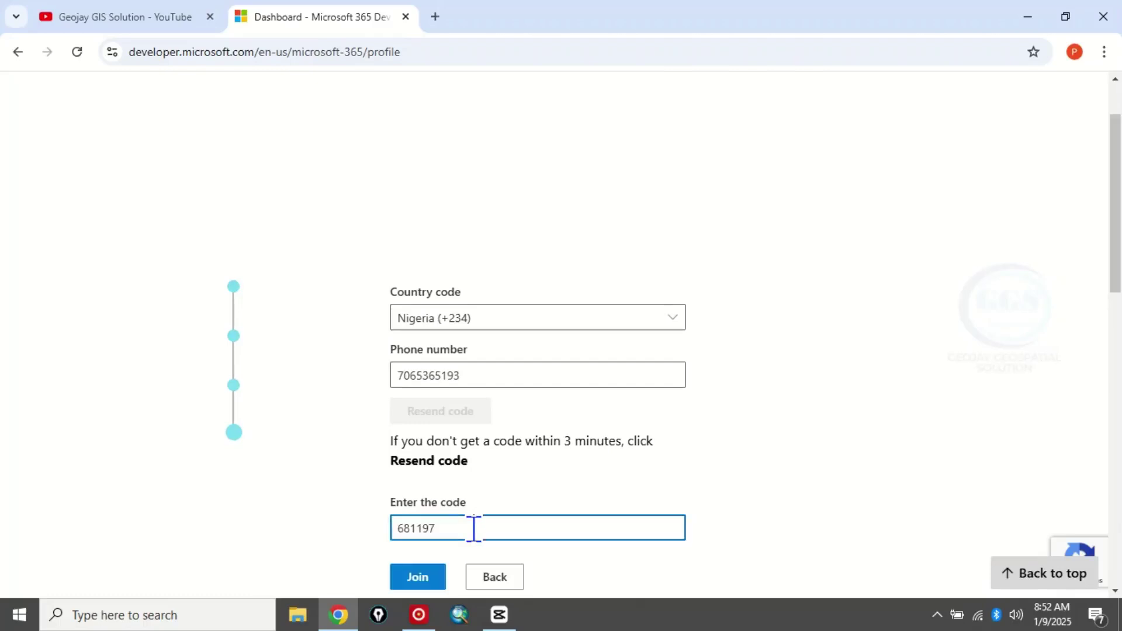
pyautogui.scroll(-1, 483, 436)
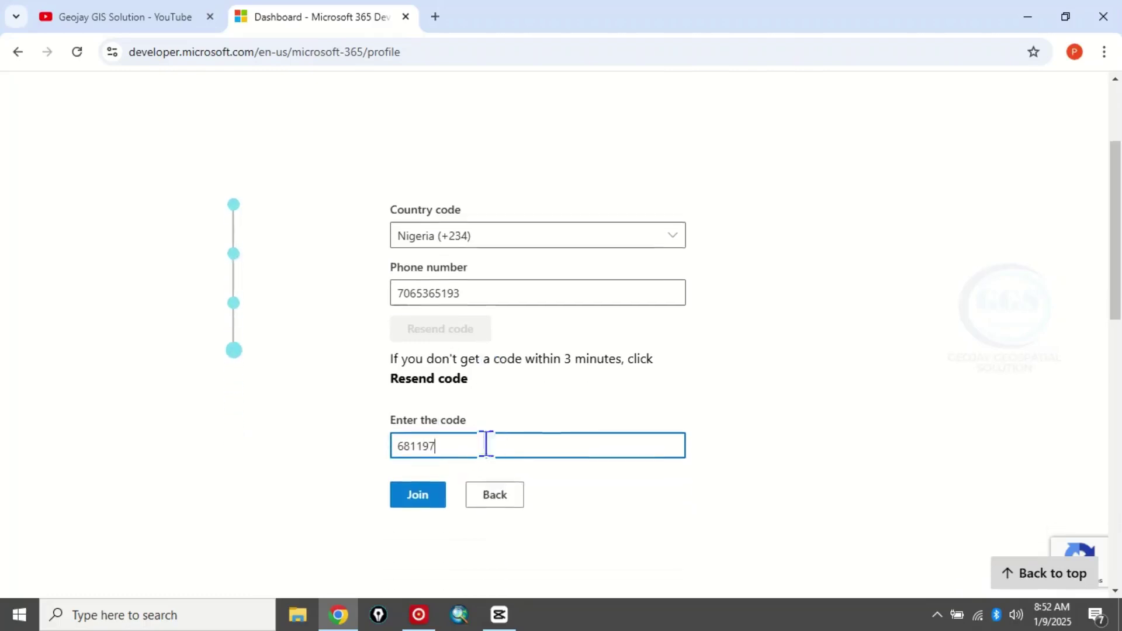
pyautogui.click(423, 497)
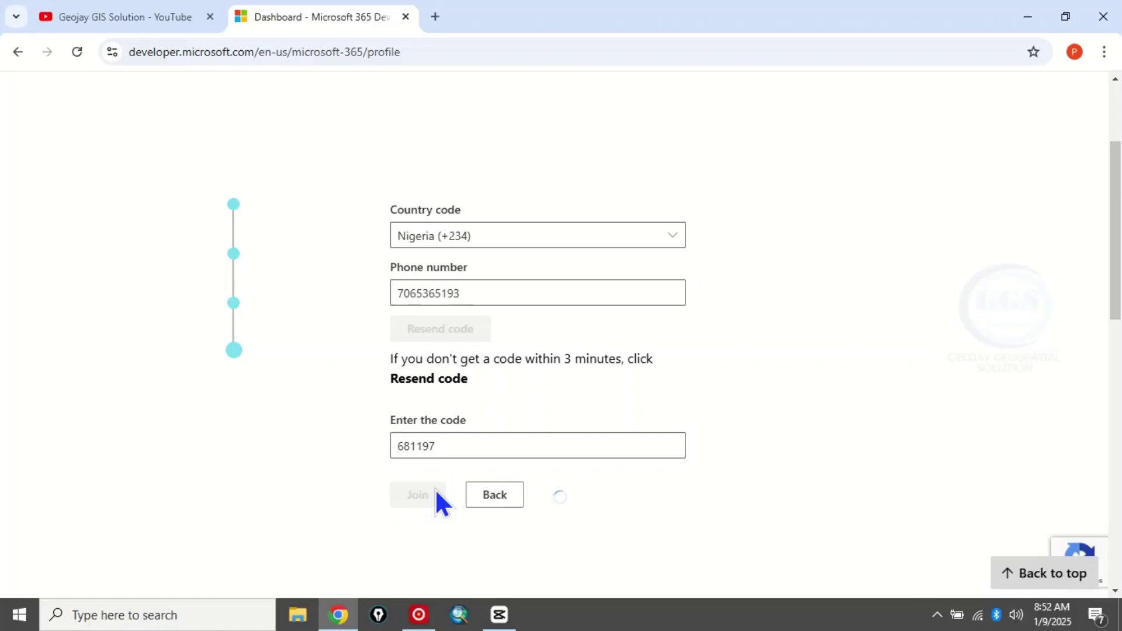